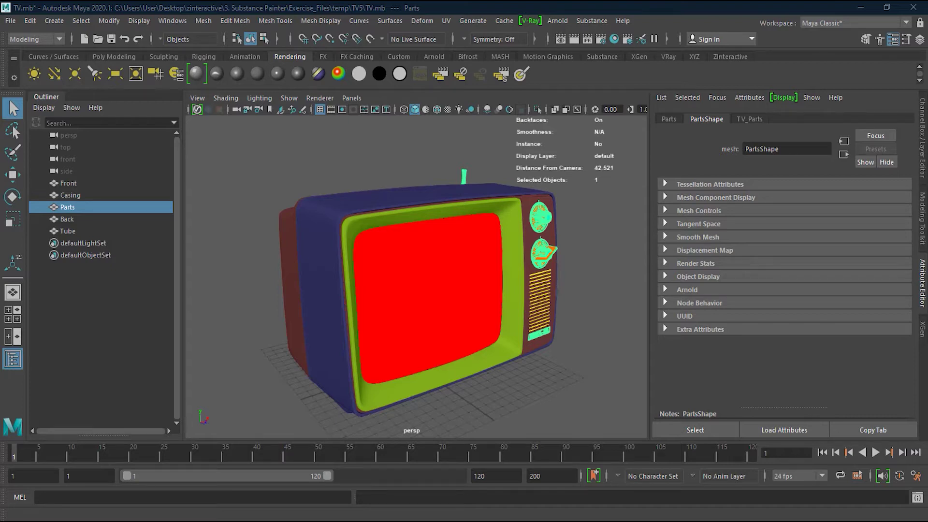
- Switch to Substance Painter's MeetMat project and display the ID mesh map on the model
mouse_move(290, 521)
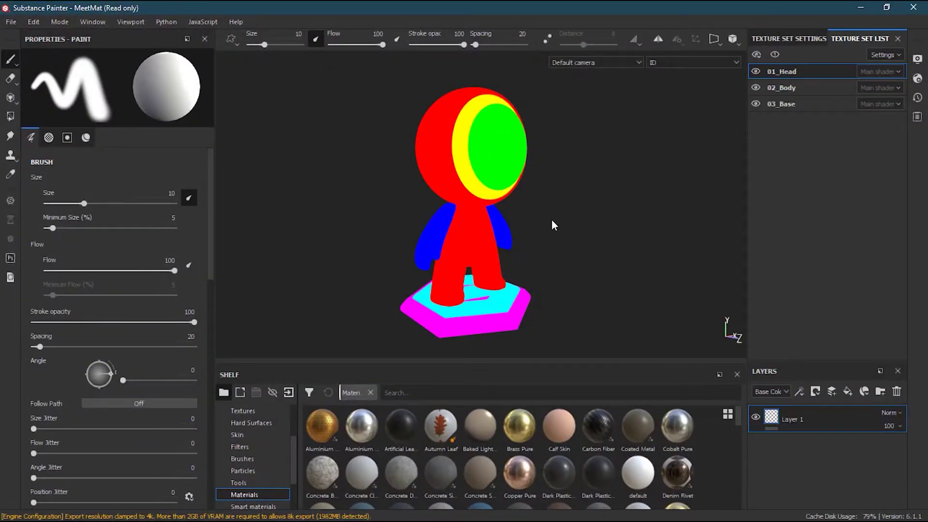
right_click_drag(477, 200, 505, 194, "alt")
left_click_drag(505, 193, 731, 328, "alt")
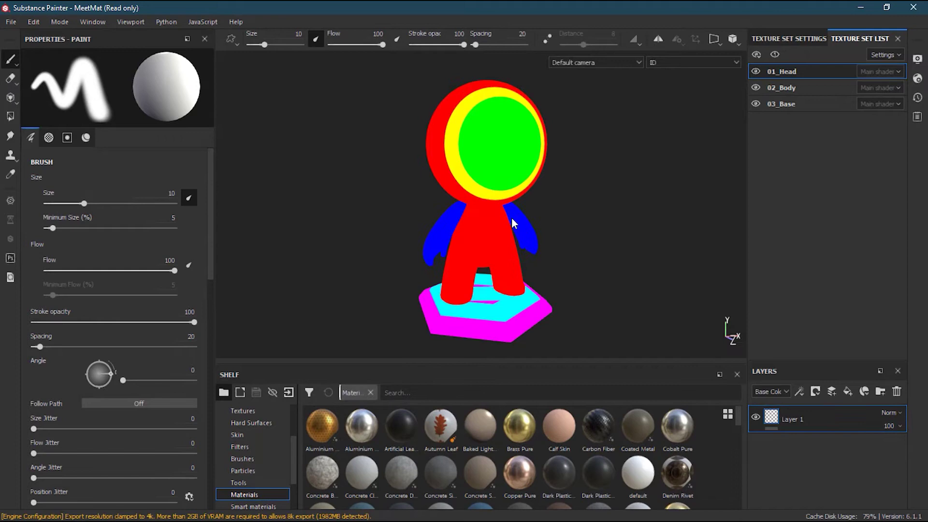
left_click(676, 65)
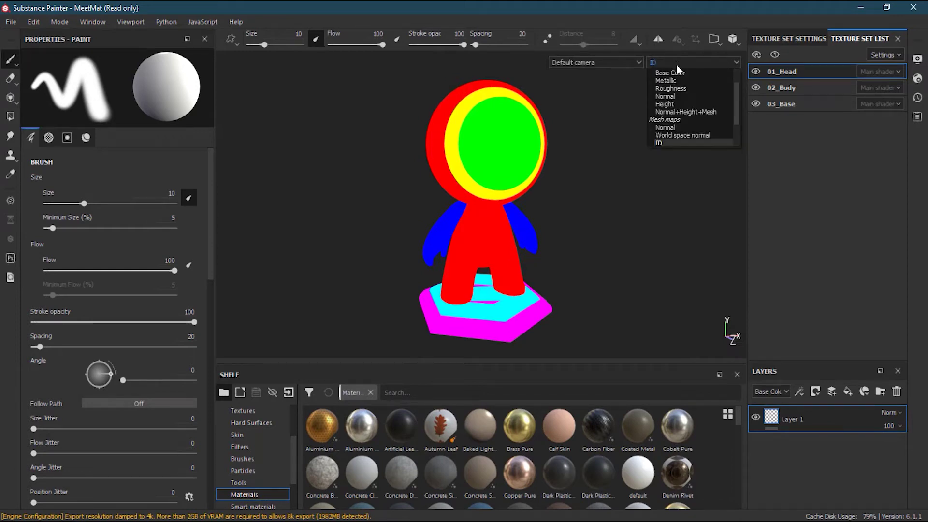
left_click(674, 143)
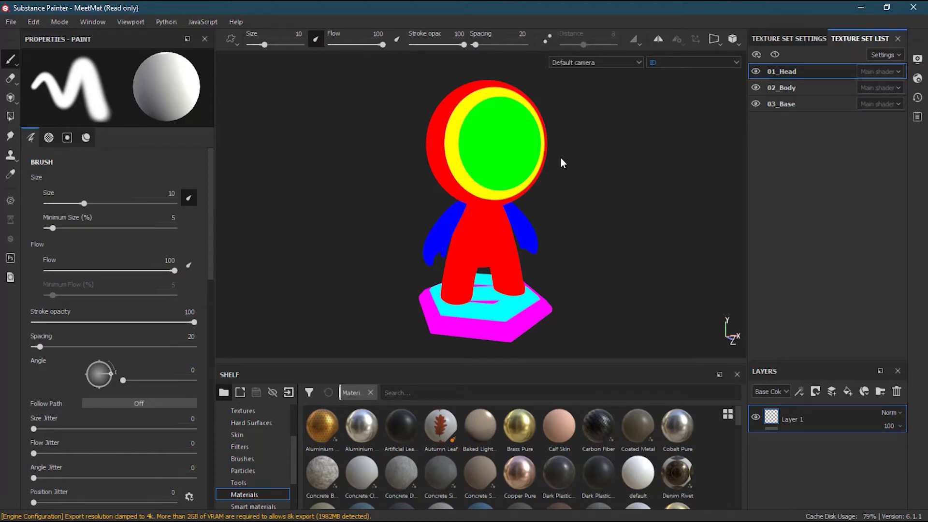
left_click_drag(526, 185, 543, 182, "alt")
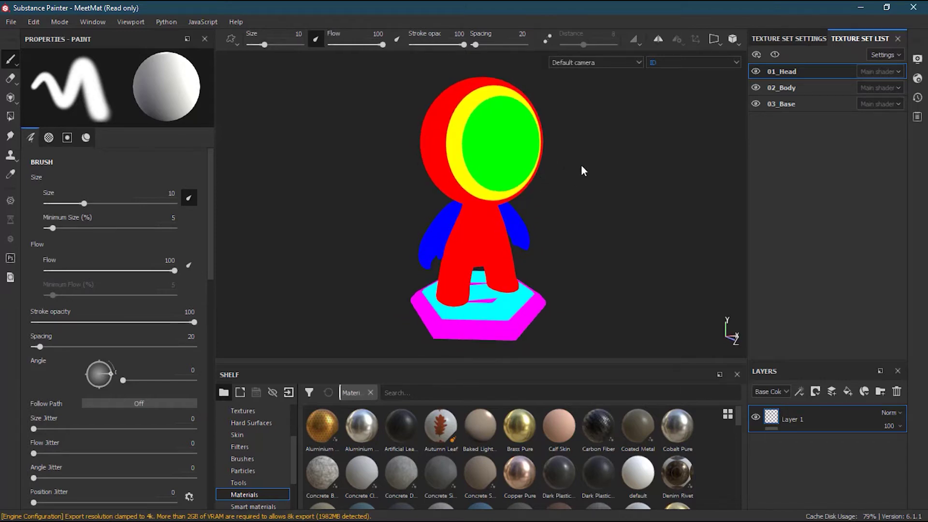
- Hide the 02_Body and 03_Base texture sets and frame the head to examine its ID colours
left_click(755, 88)
left_click(755, 103)
key("f")
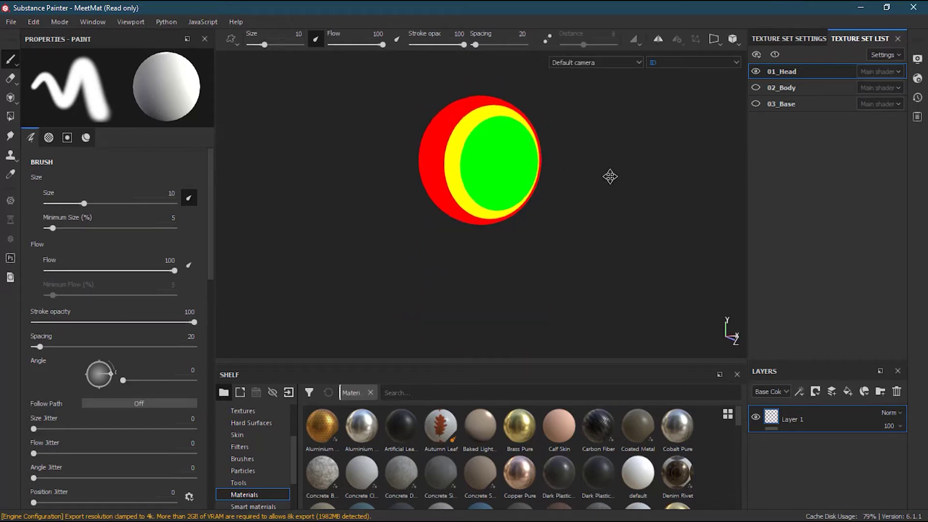
right_click_drag(437, 221, 623, 201, "alt")
middle_click_drag(577, 188, 623, 220, "alt")
left_click_drag(597, 227, 576, 222, "alt")
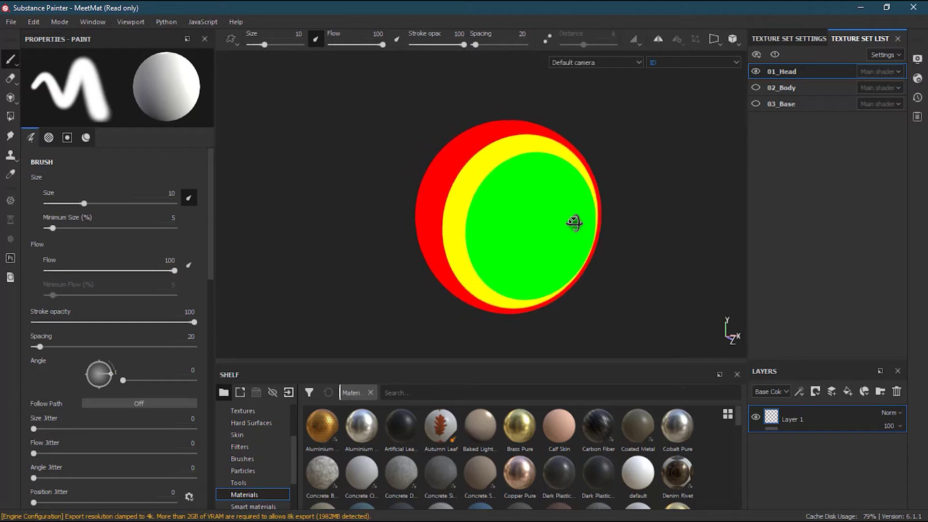
left_click_drag(400, 242, 401, 247, "alt")
right_click_drag(401, 247, 478, 243, "alt")
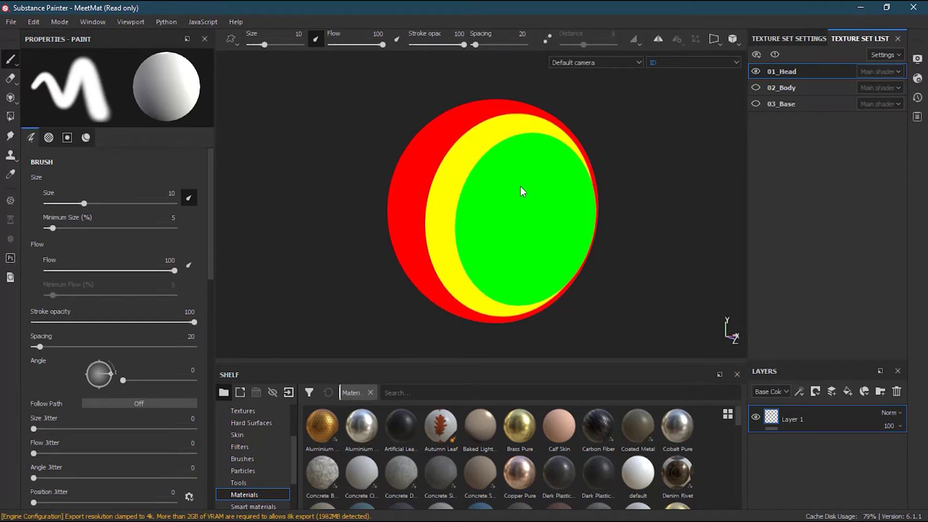
- Compare the head's material display with its ID mesh map, finishing in the Material view
left_click(693, 62)
left_click(688, 80)
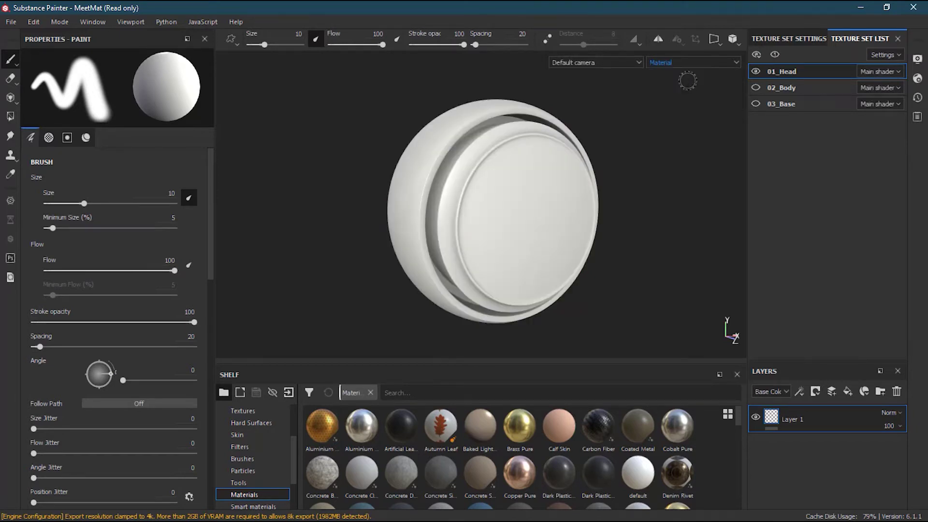
left_click(718, 62)
scroll(710, 84, "down", 3)
left_click(684, 142)
key("m")
left_click_drag(509, 227, 549, 226, "alt")
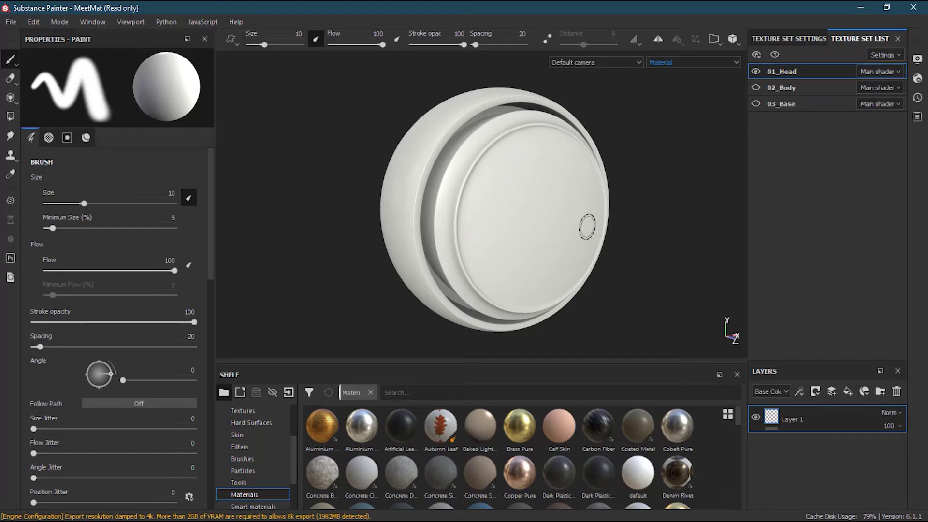
- Browse the smart materials and apply Plastic Grainy Soft only to the head's outer shell, the red ID area
scroll(738, 411, "down", 2)
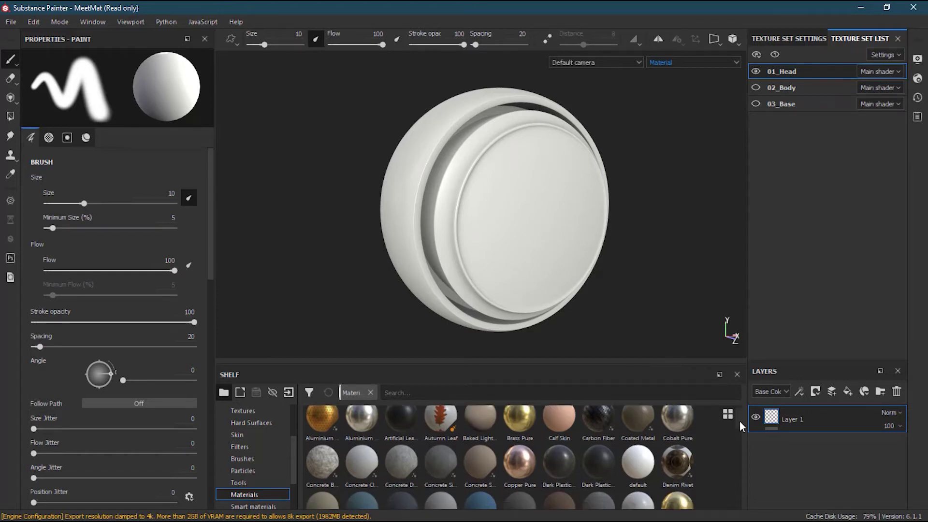
left_click_drag(742, 428, 738, 469)
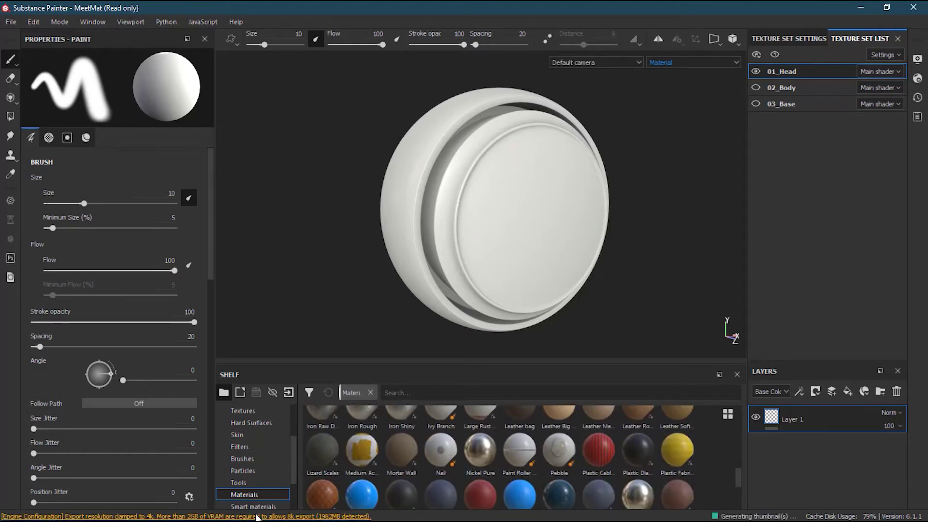
key("Down")
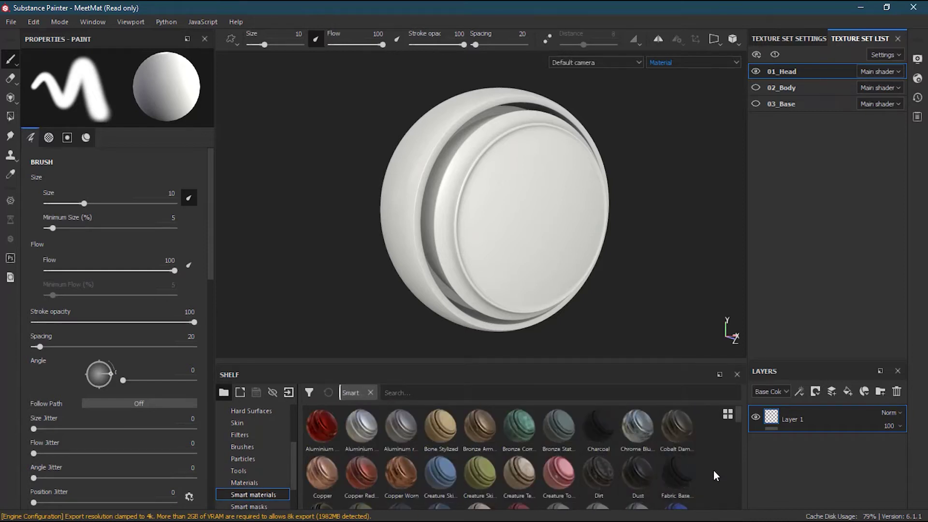
left_click_drag(738, 414, 736, 465)
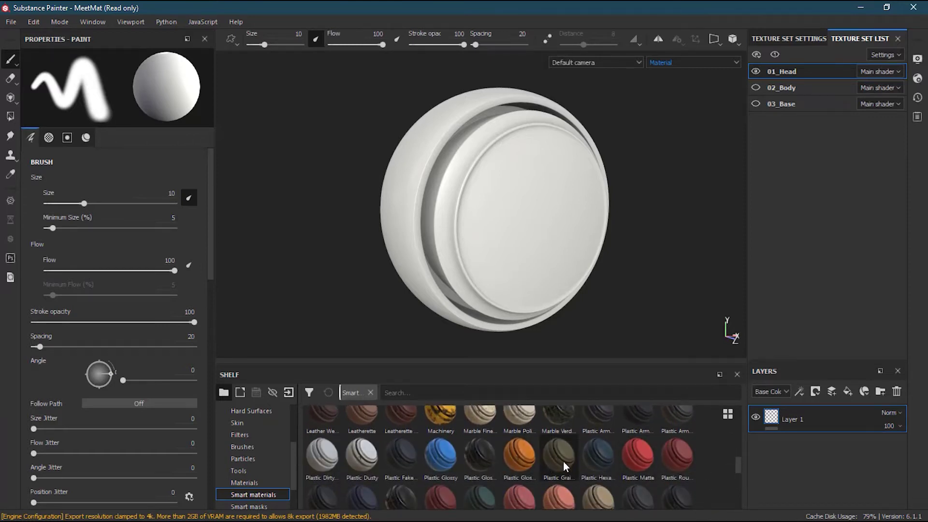
mouse_move(560, 458)
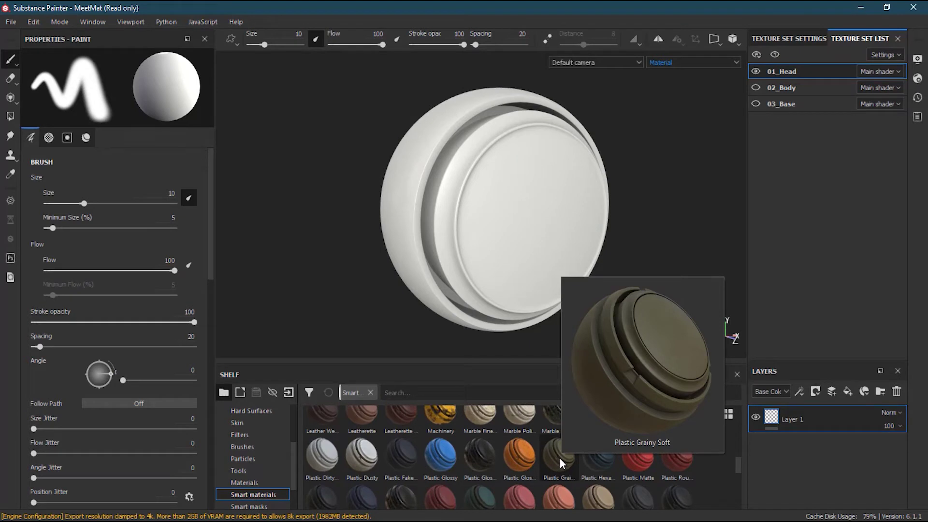
left_click_drag(559, 458, 408, 225)
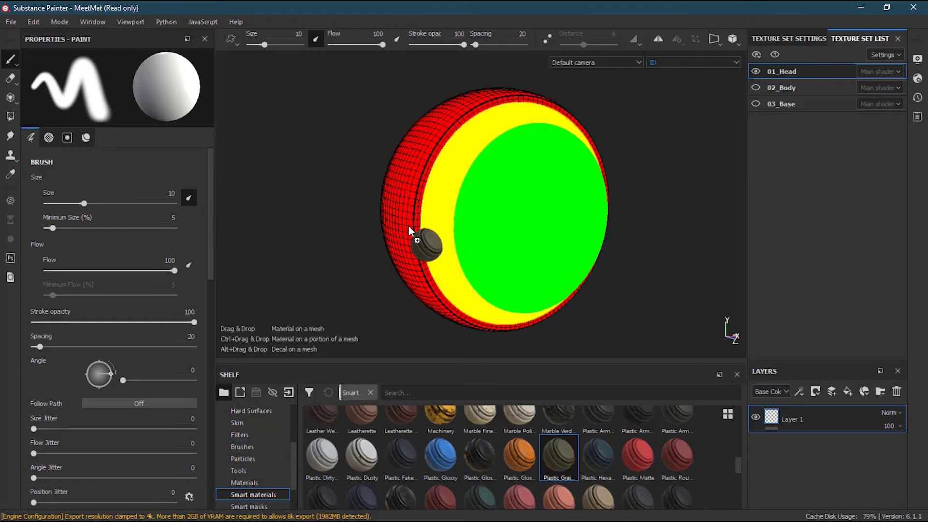
left_click_drag(409, 226, 409, 227)
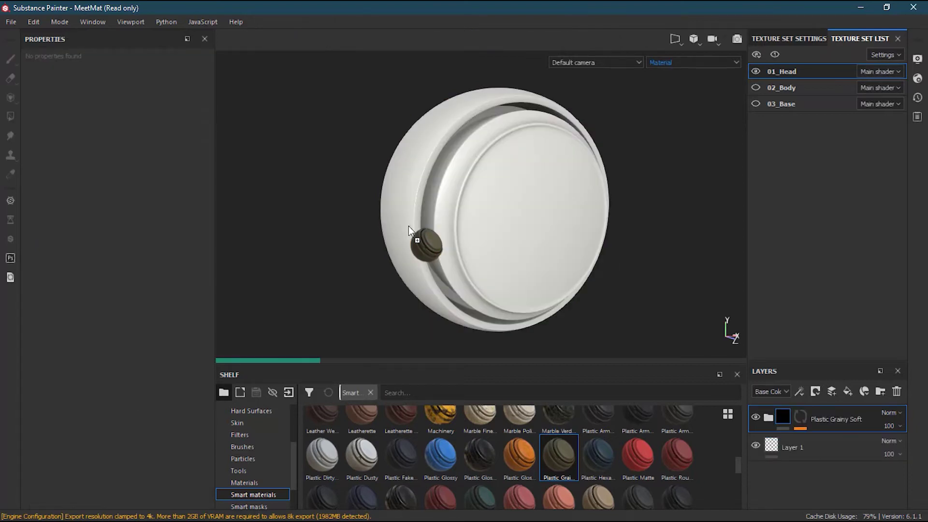
left_click_drag(317, 261, 339, 253, "alt")
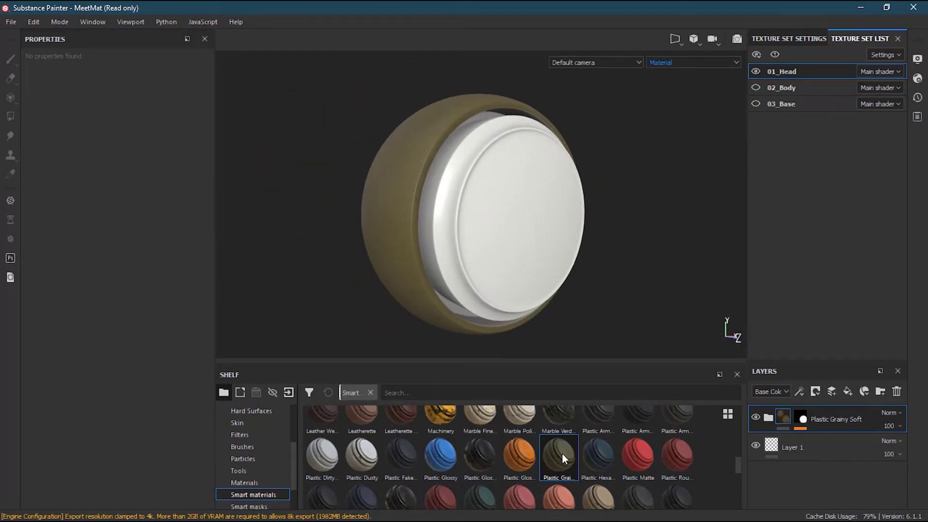
- Apply the Plastic Grainy Soft smart material to the whole head without restricting it to an ID colour
mouse_move(562, 455)
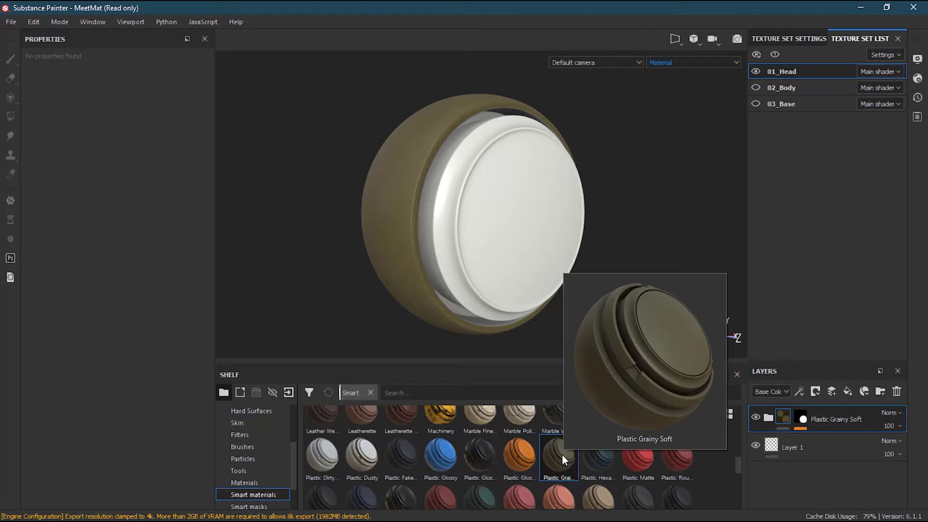
left_click_drag(561, 454, 485, 282)
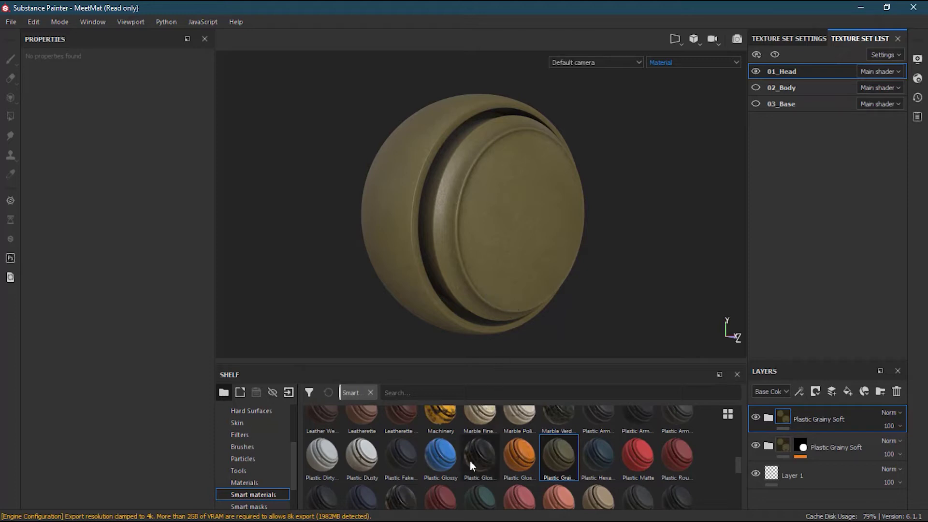
- Apply blue Plastic Glossy to the head's yellow ID ring and orange Plastic Glossy Stained to its green ID face disc
left_click_drag(442, 462, 437, 257)
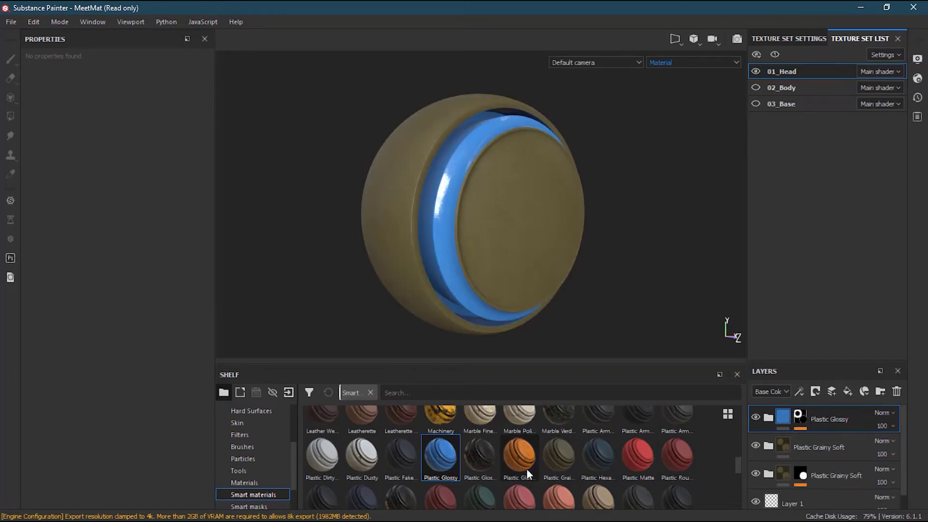
left_click_drag(521, 454, 525, 239, "ctrl")
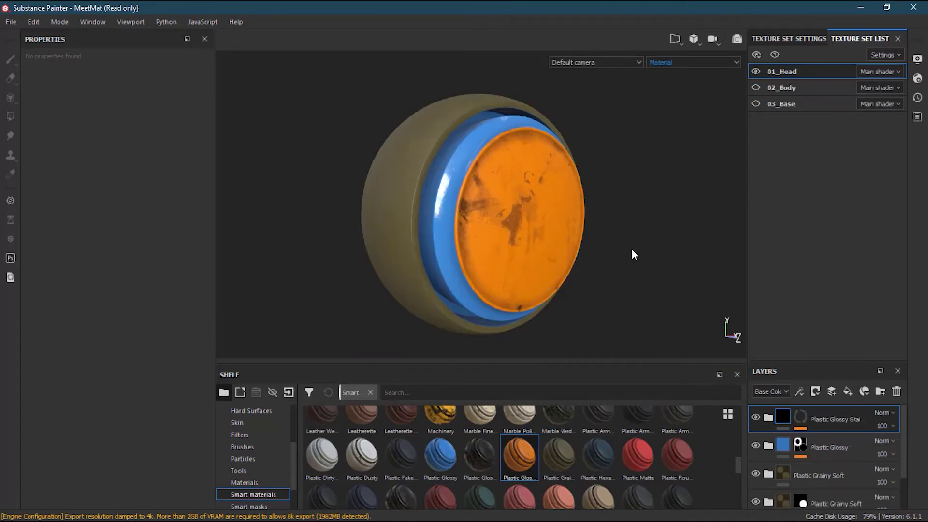
left_click_drag(634, 252, 588, 277, "alt")
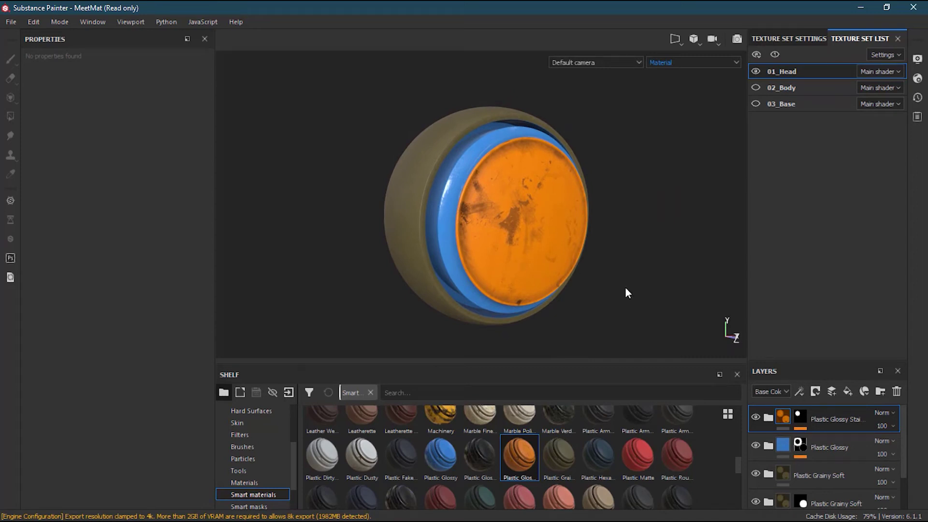
- Show the 02_Body and 03_Base texture sets again and display the whole figure with its ID mesh map
left_click(755, 88)
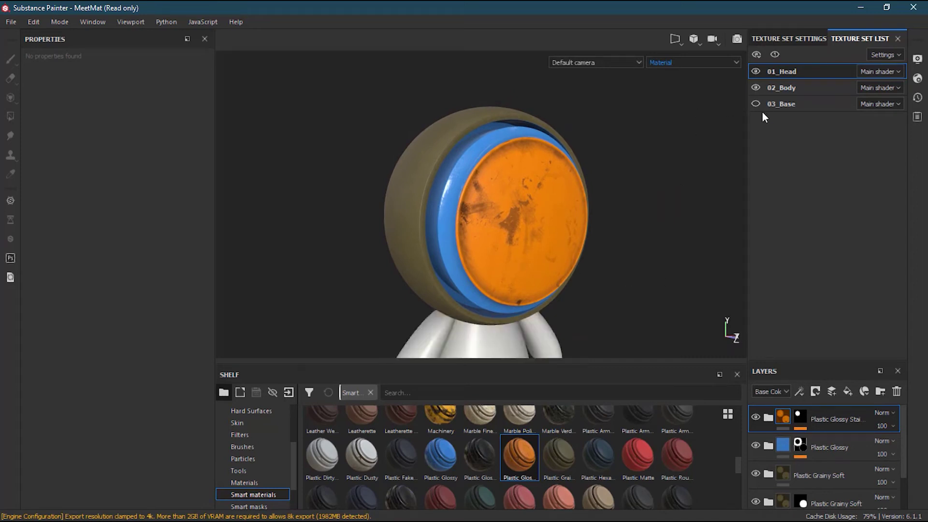
left_click(693, 61)
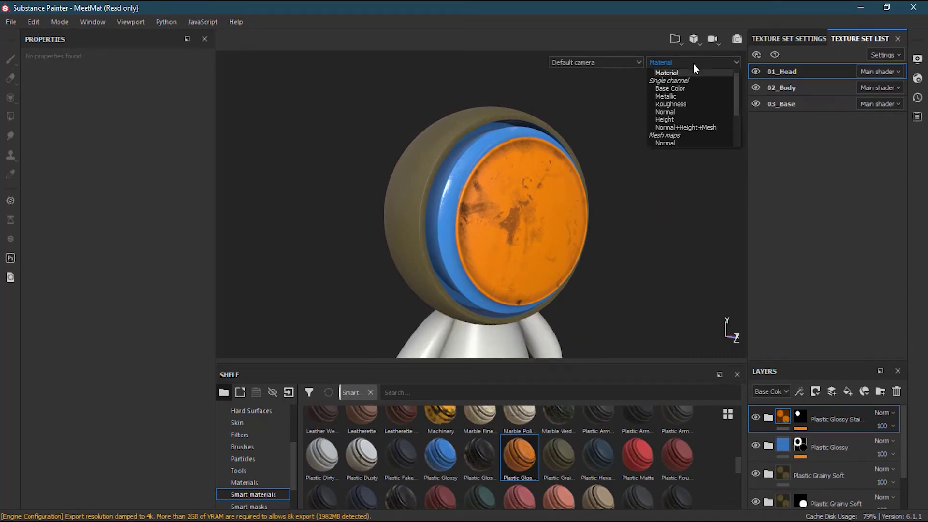
scroll(689, 126, "down", 3)
left_click(678, 112)
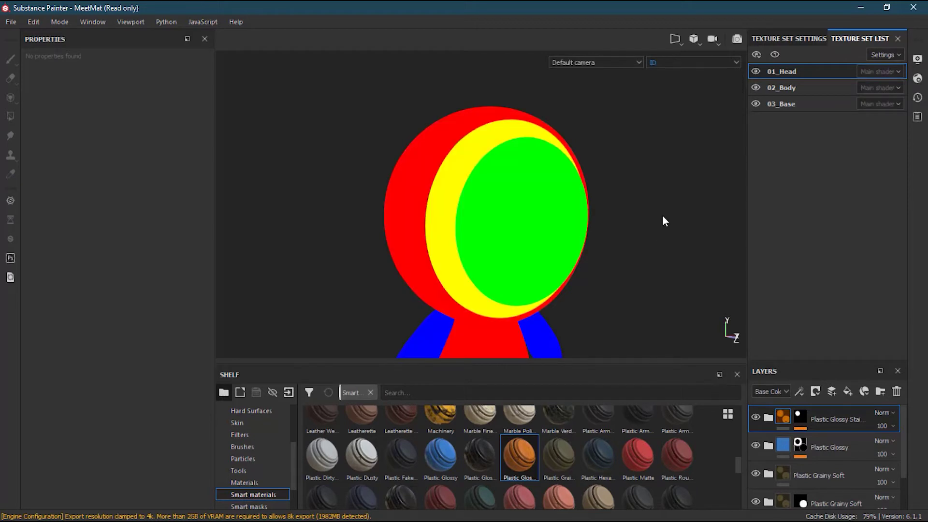
left_click_drag(650, 198, 428, 198, "alt")
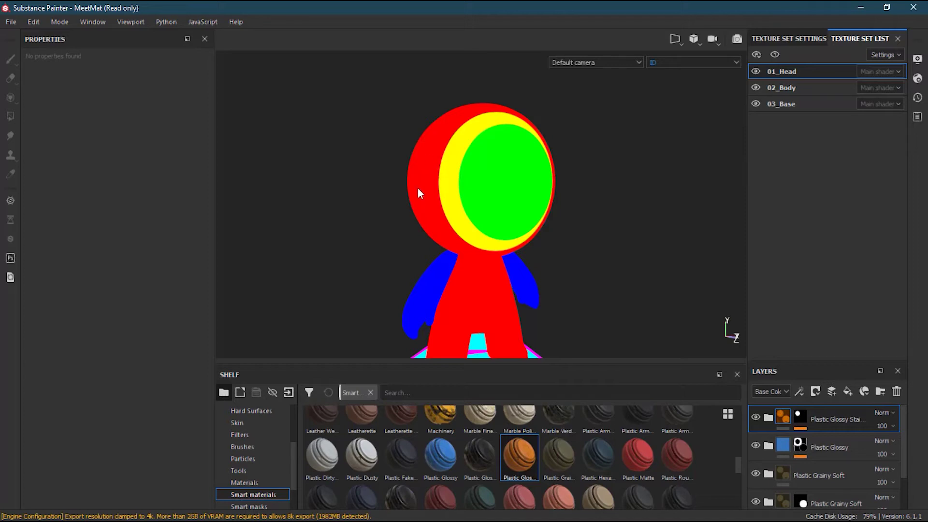
left_click(434, 192)
right_click_drag(584, 307, 666, 291, "alt")
middle_click_drag(651, 276, 651, 256, "alt")
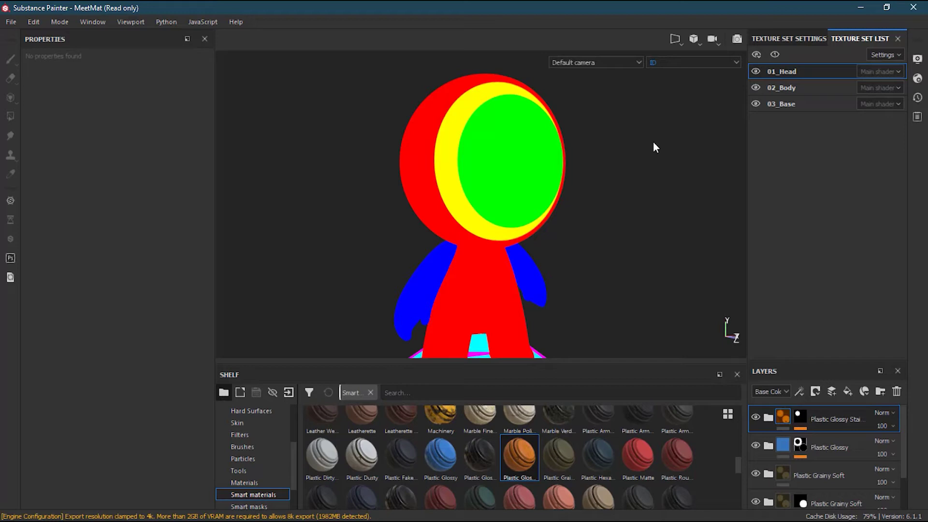
- Switch to Maya and examine the coloured materials on the TV's back panel and antenna base
left_click(861, 8)
mouse_move(553, 365)
left_mouse_down("alt")
mouse_move(536, 375)
mouse_move(564, 371)
mouse_move(551, 373)
left_mouse_up("alt")
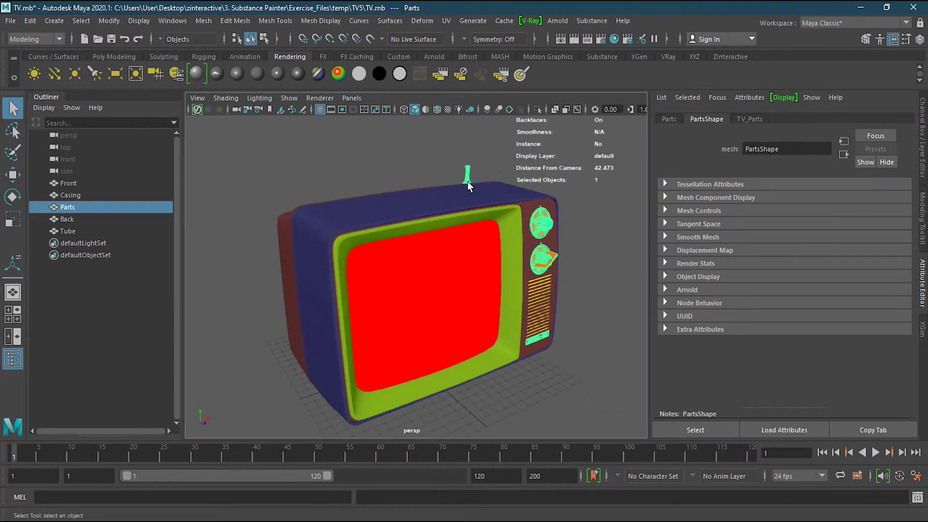
mouse_move(490, 395)
left_mouse_down("alt")
mouse_move(497, 379)
mouse_move(536, 375)
mouse_move(538, 385)
mouse_move(474, 386)
left_mouse_up("alt")
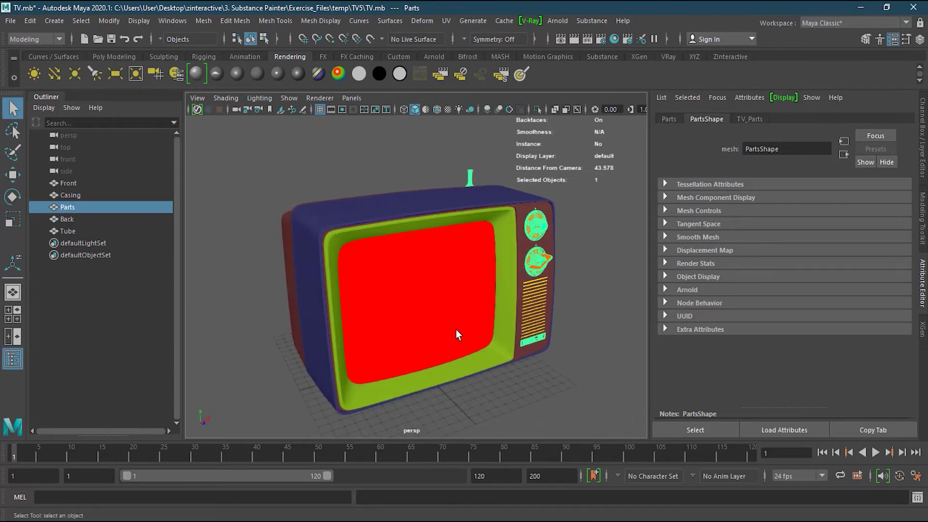
left_click_drag(486, 340, 369, 220, "alt")
right_click_drag(280, 293, 341, 224, "alt")
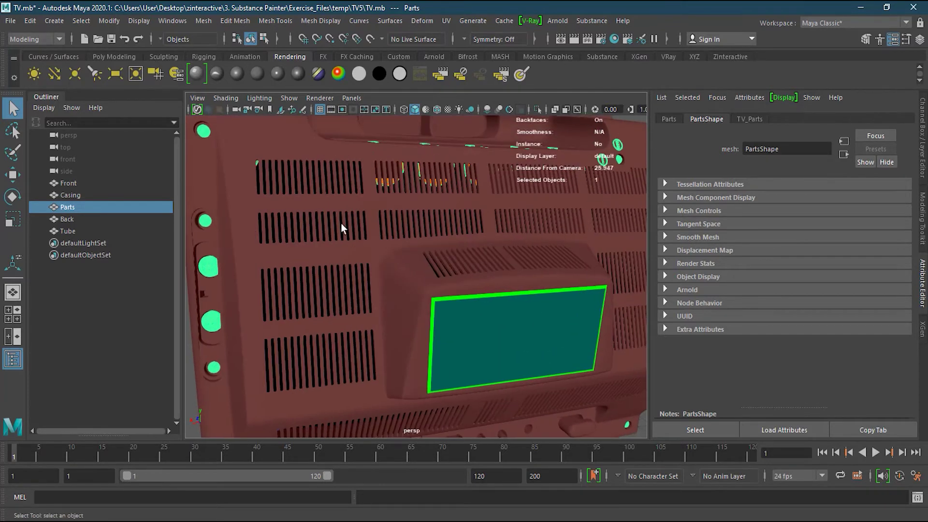
middle_click_drag(340, 224, 430, 290, "alt")
right_click_drag(273, 218, 342, 196, "alt")
middle_click_drag(342, 196, 353, 291, "alt")
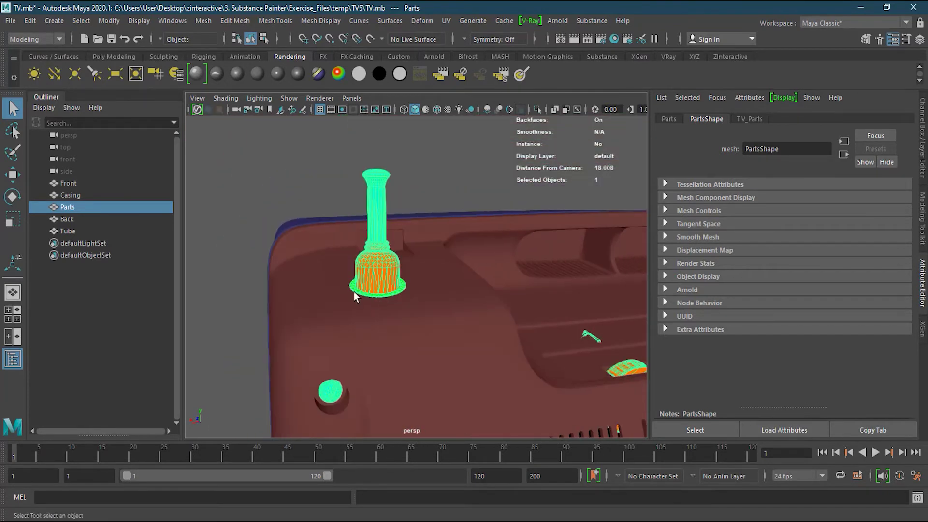
right_click_drag(353, 291, 376, 276, "alt")
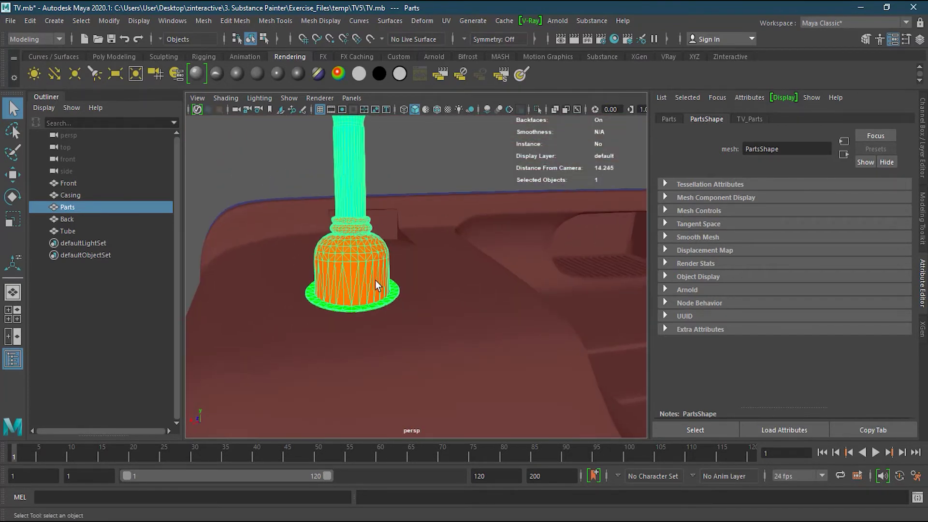
- Examine the material colours on the numbered dials and knob of the TV's front control panel
left_click_drag(354, 163, 388, 401, "alt")
right_click_drag(399, 370, 174, 418, "alt")
left_click_drag(404, 362, 620, 354, "alt")
middle_click_drag(493, 358, 485, 256, "alt")
right_click_drag(510, 297, 606, 340, "alt")
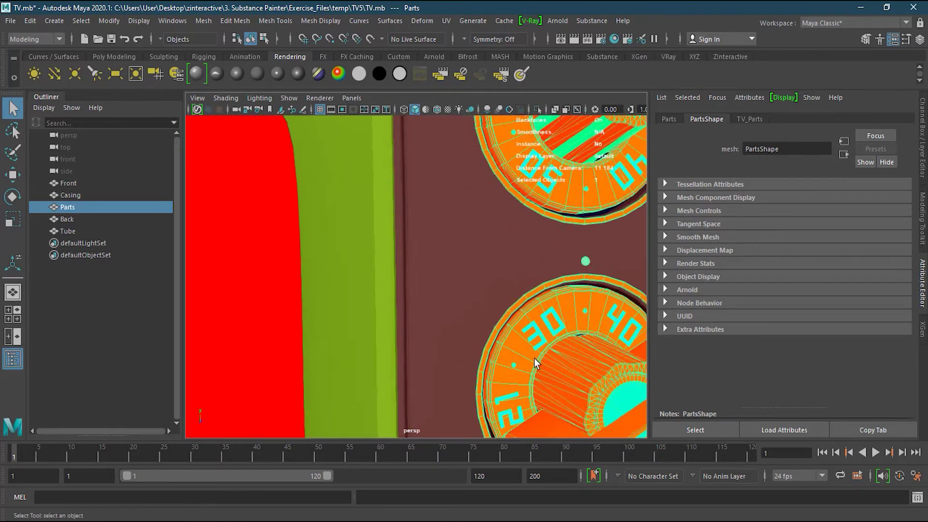
middle_click_drag(534, 358, 450, 332, "alt")
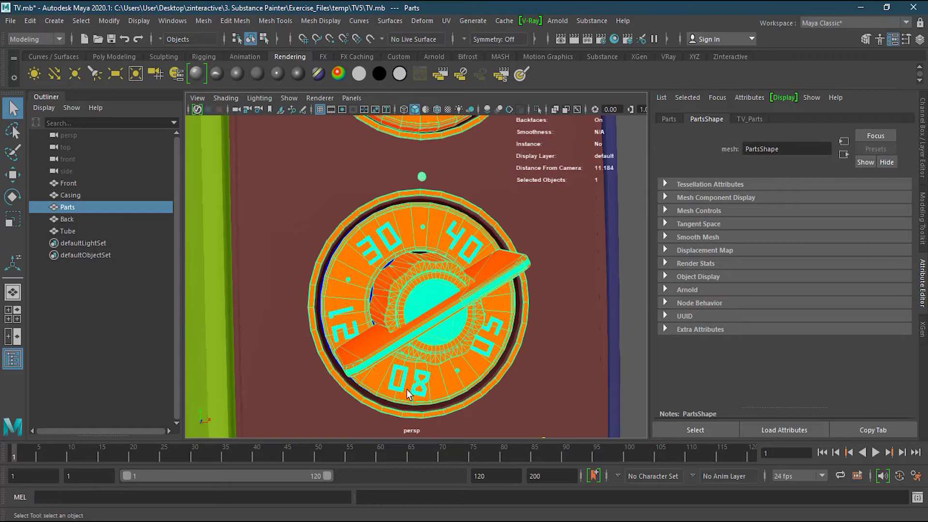
right_click_drag(474, 273, 144, 319, "alt")
middle_click_drag(396, 284, 488, 161, "alt")
right_click_drag(547, 296, 409, 330, "alt")
left_click_drag(408, 330, 210, 293, "alt")
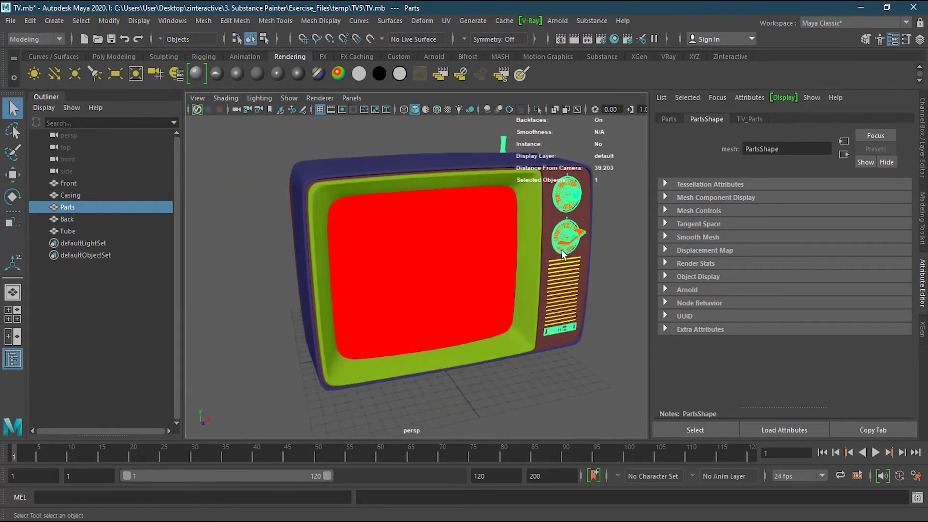
- Examine the TV's separate objects from front to side, highlight the Back and Tube objects, and clear the selection
left_click_drag(235, 259, 335, 266, "alt")
left_click_drag(334, 265, 338, 272)
left_click_drag(316, 315, 395, 316, "alt")
left_click_drag(499, 316, 468, 338, "alt")
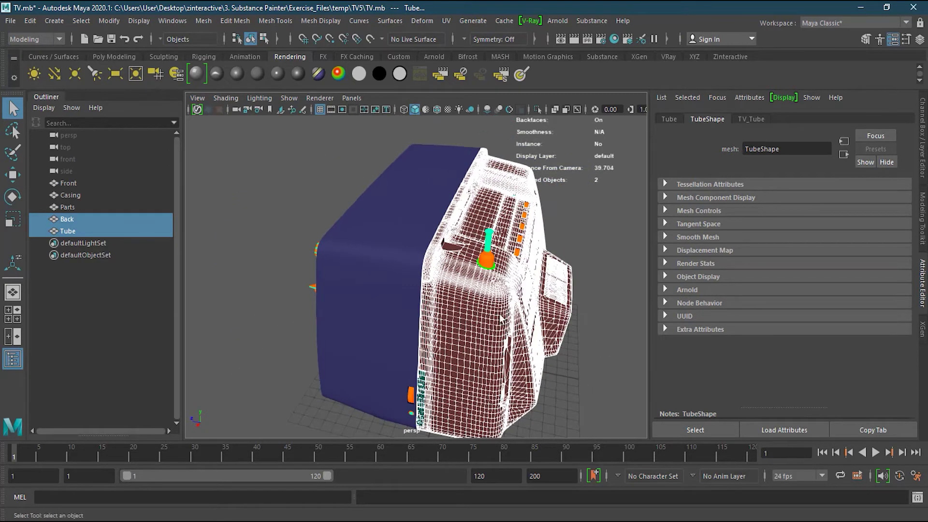
left_click(570, 229)
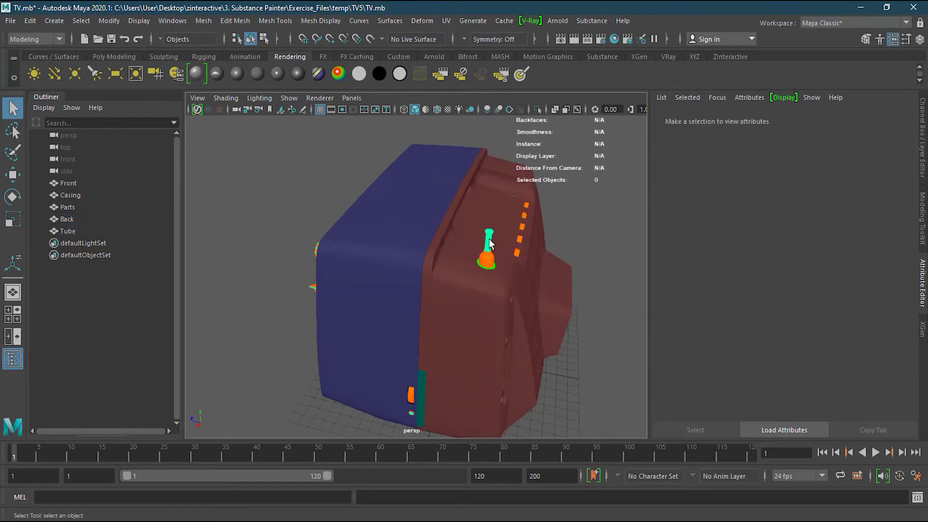
- Examine the material colours on the TV's rear vents, connectors, underside and front face
left_click_drag(350, 322, 481, 336, "alt")
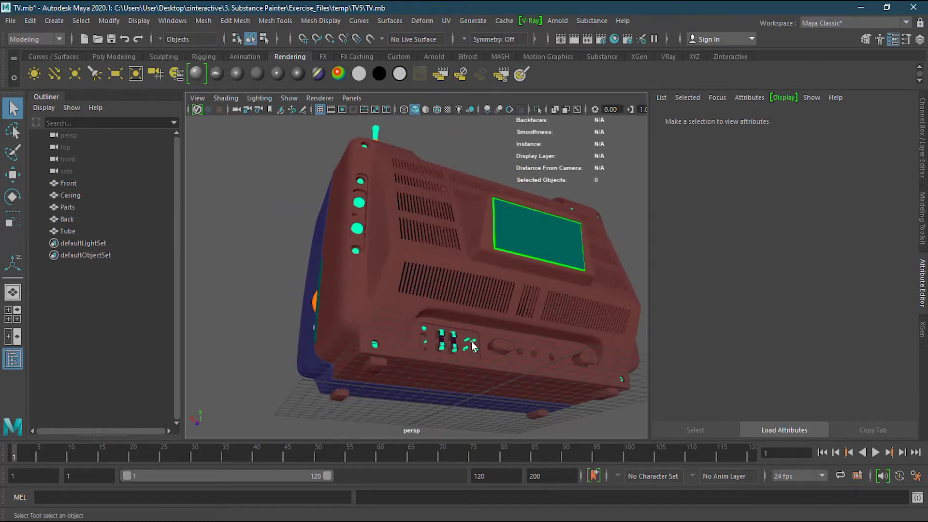
left_click_drag(285, 280, 293, 287, "alt")
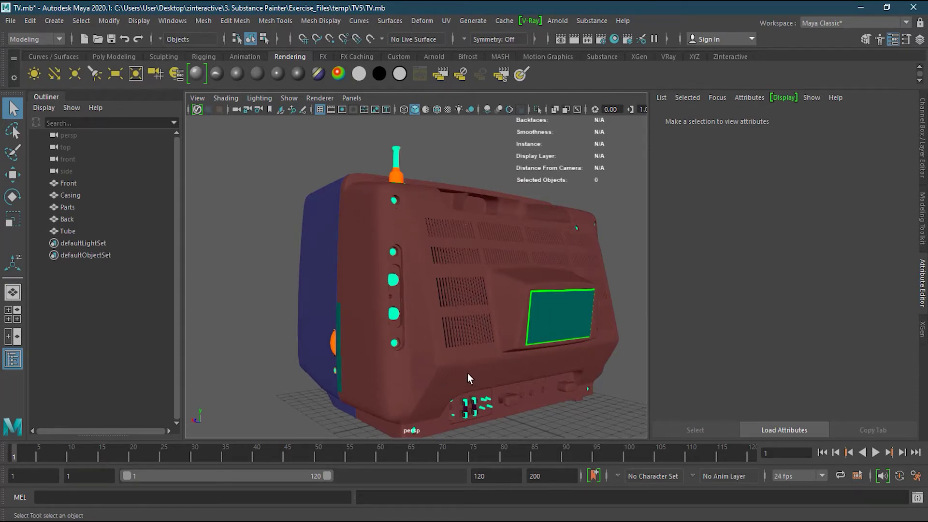
left_click_drag(440, 380, 391, 346, "alt")
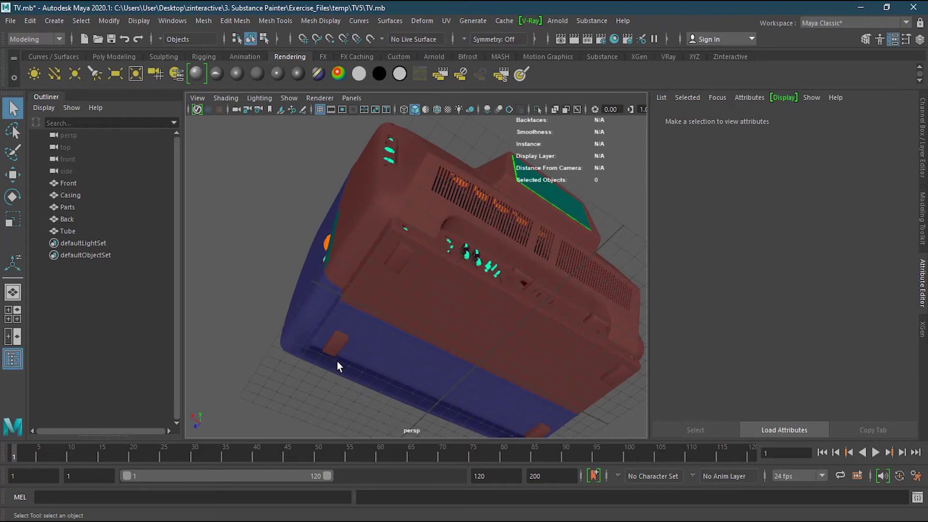
left_click_drag(609, 370, 495, 365, "alt")
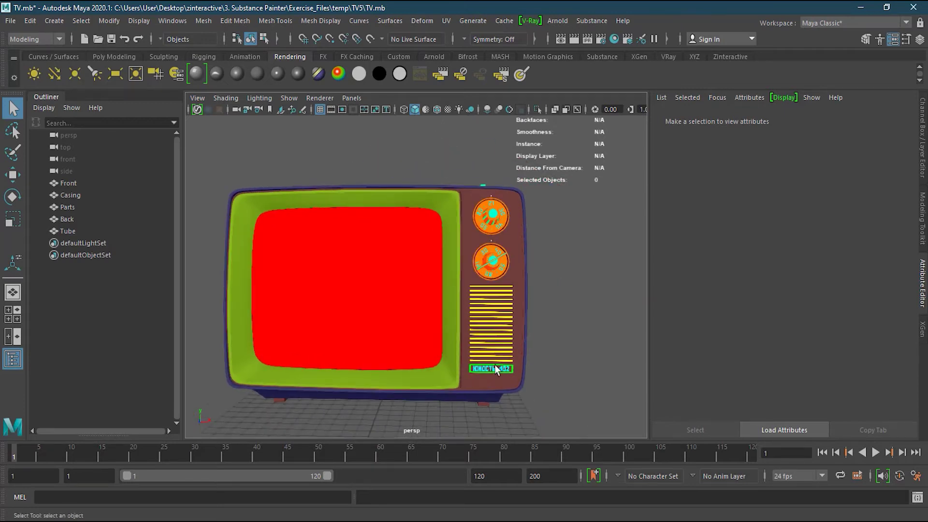
left_click_drag(462, 334, 497, 331, "alt")
right_click_drag(497, 331, 488, 314, "alt")
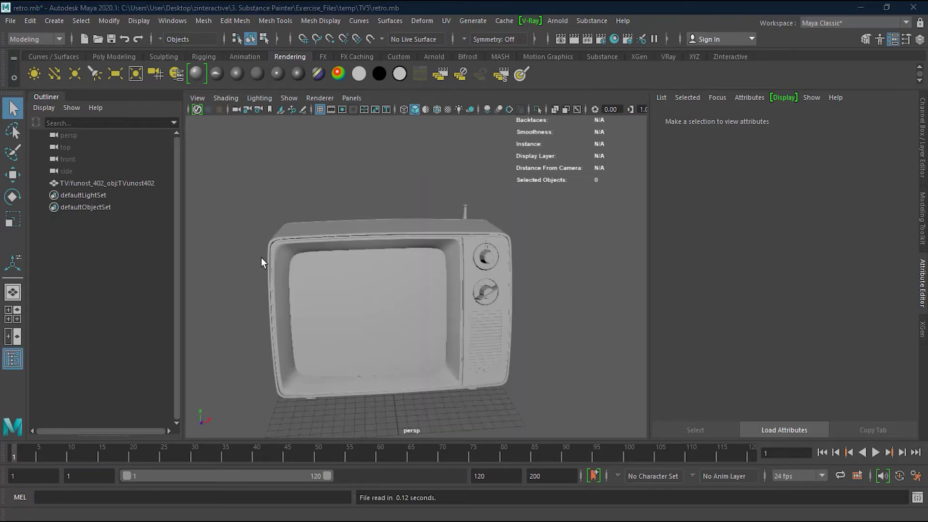
- Switch to the retro.mb scene and quadrangulate the whole TV mesh with an angle threshold of 30
left_click_drag(261, 257, 328, 287, "alt")
left_click(330, 282)
scroll(338, 286, "up", 3)
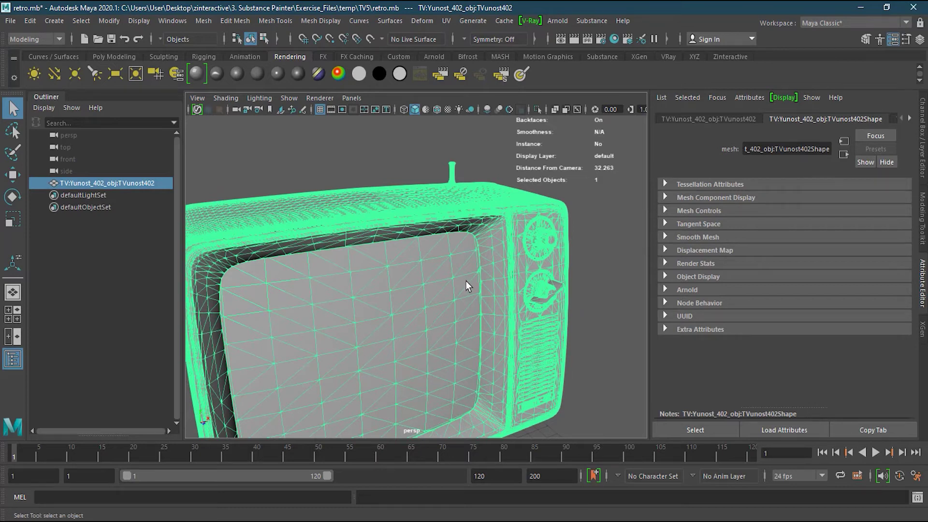
left_click(203, 21)
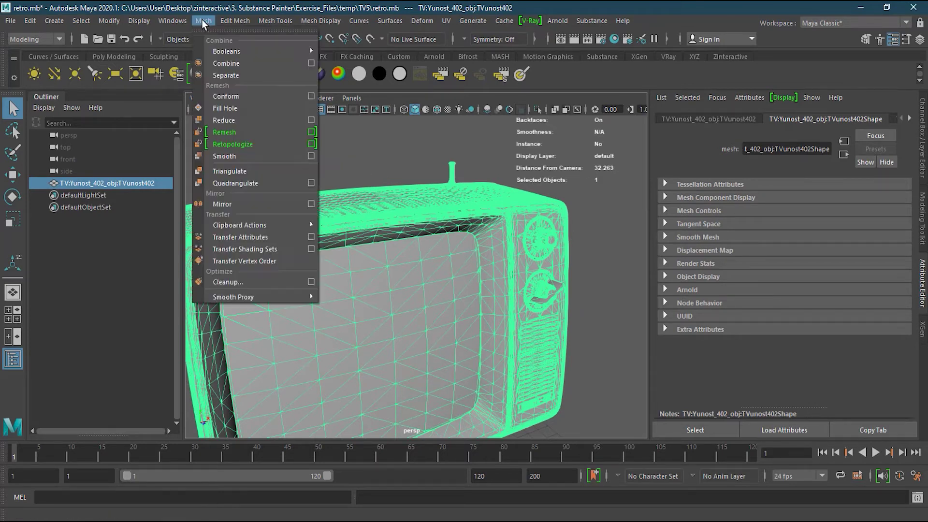
left_click(313, 183)
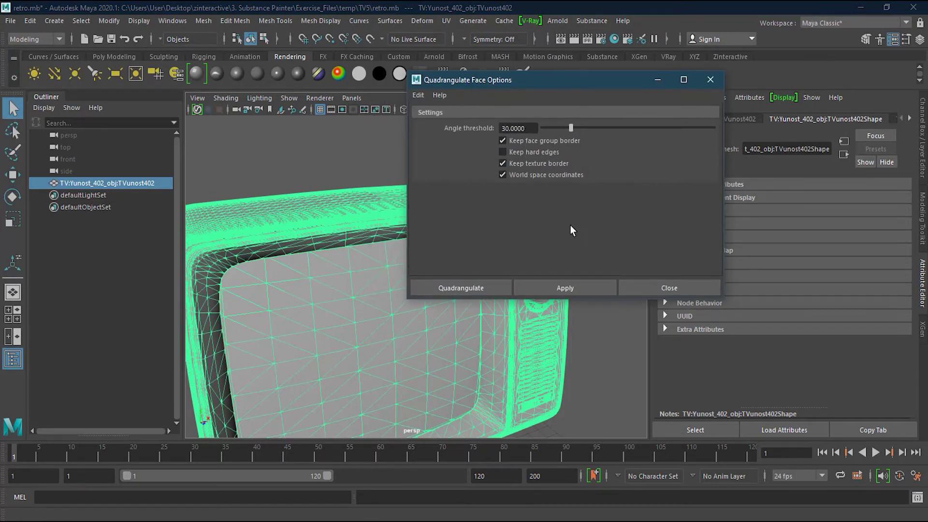
left_click(567, 286)
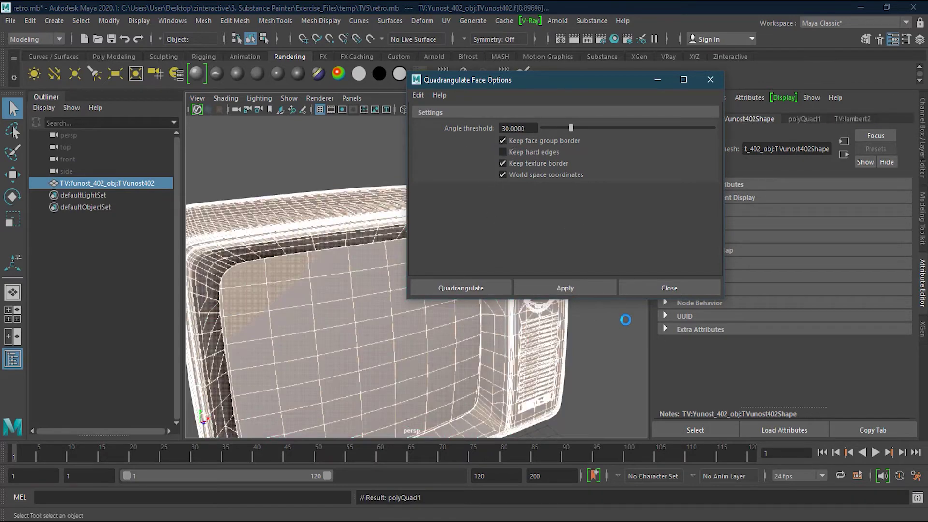
left_click(668, 288)
- Examine the quadrangulated faces of the TV's screen, casing and front frame from several angles
middle_click_drag(451, 295, 483, 244, "alt")
right_click_drag(390, 273, 419, 291, "alt")
middle_click_drag(418, 291, 425, 278, "alt")
scroll(418, 275, "down", 2)
left_click_drag(414, 274, 445, 290, "alt")
right_click_drag(396, 244, 388, 247)
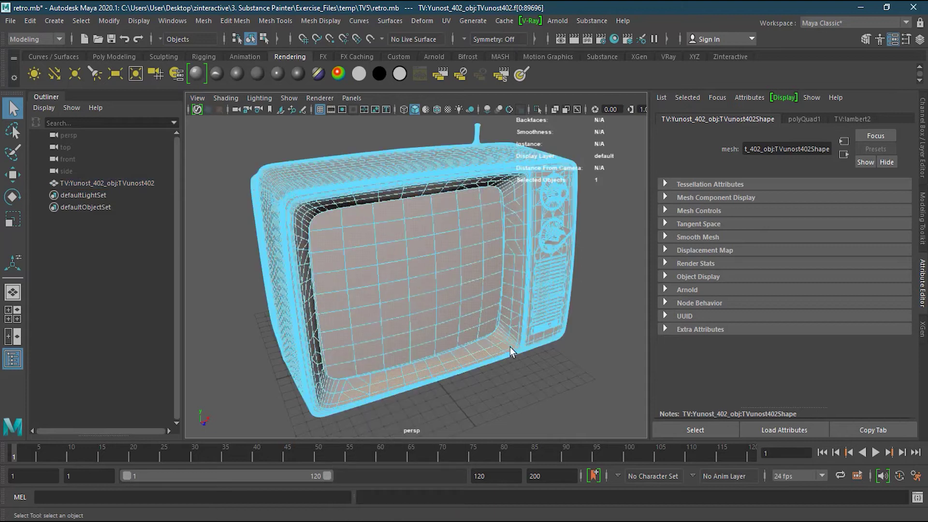
mouse_move(507, 394)
left_mouse_down("alt")
mouse_move(596, 387)
mouse_move(322, 382)
mouse_move(503, 379)
left_mouse_up("alt")
left_click(385, 265)
left_click_drag(393, 269, 417, 285, "alt")
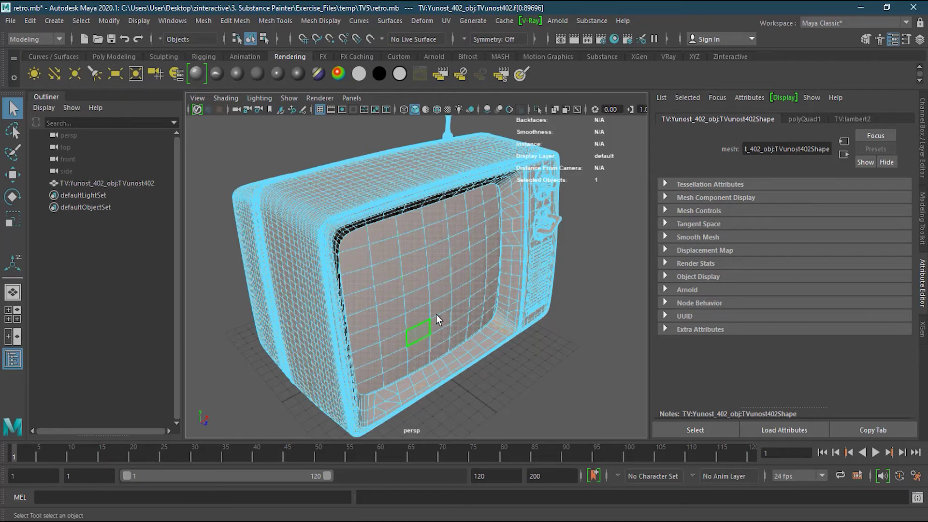
left_click_drag(326, 304, 475, 309, "alt")
left_click_drag(287, 341, 408, 293, "alt")
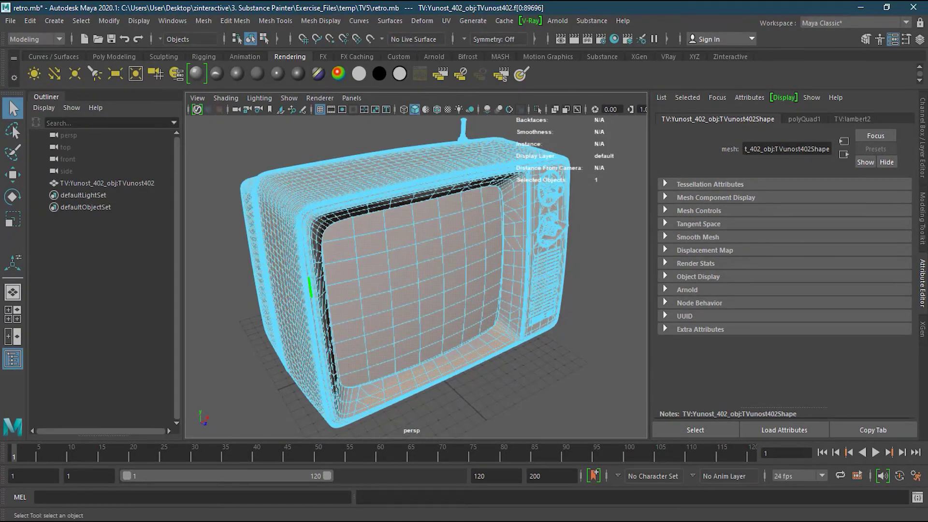
left_click_drag(306, 250, 453, 267, "alt")
right_click_drag(453, 268, 420, 296, "alt")
left_click_drag(509, 202, 364, 319)
right_click_drag(364, 319, 462, 304, "alt")
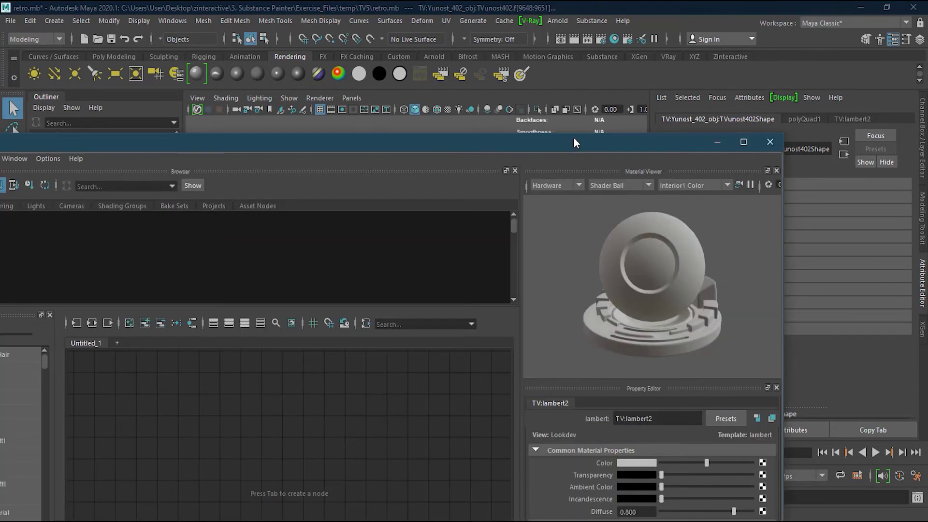
- Open Hypershade and create a lambert material with a pure green colour
double_click(573, 137)
scroll(413, 369, "up", 3)
key("Tab")
type("lam")
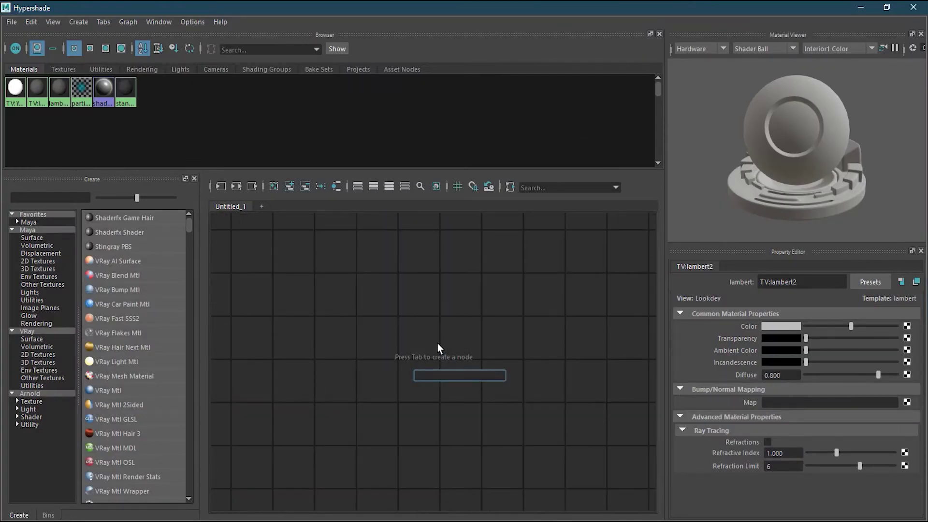
type("bert")
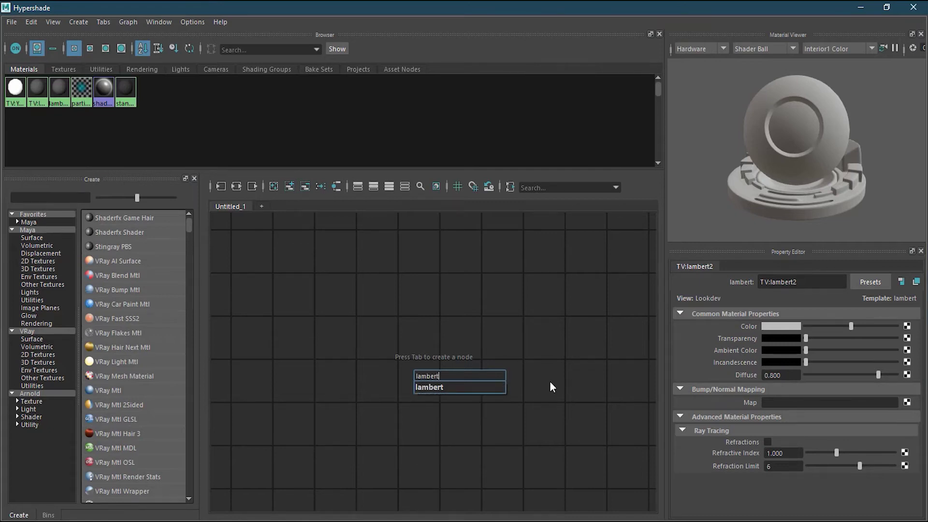
left_click(460, 389)
scroll(466, 389, "down", 5)
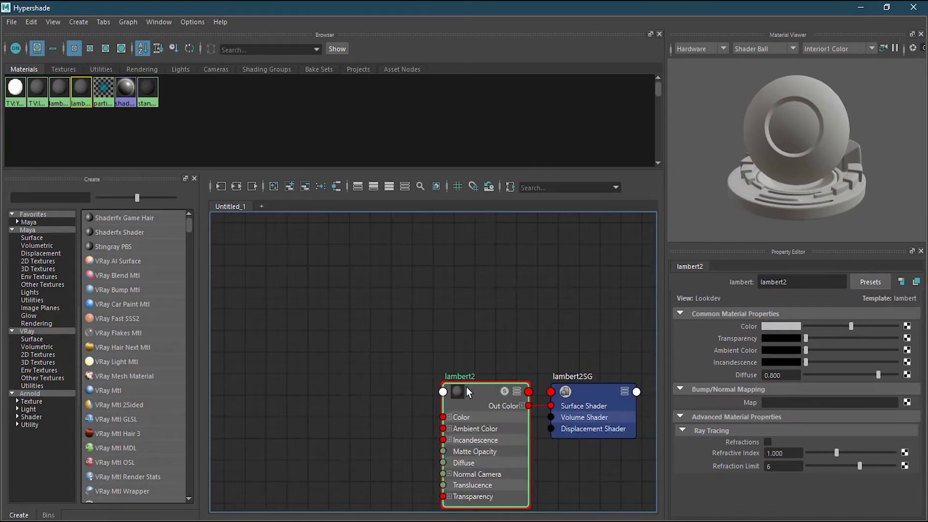
left_click(770, 327)
left_click(753, 295)
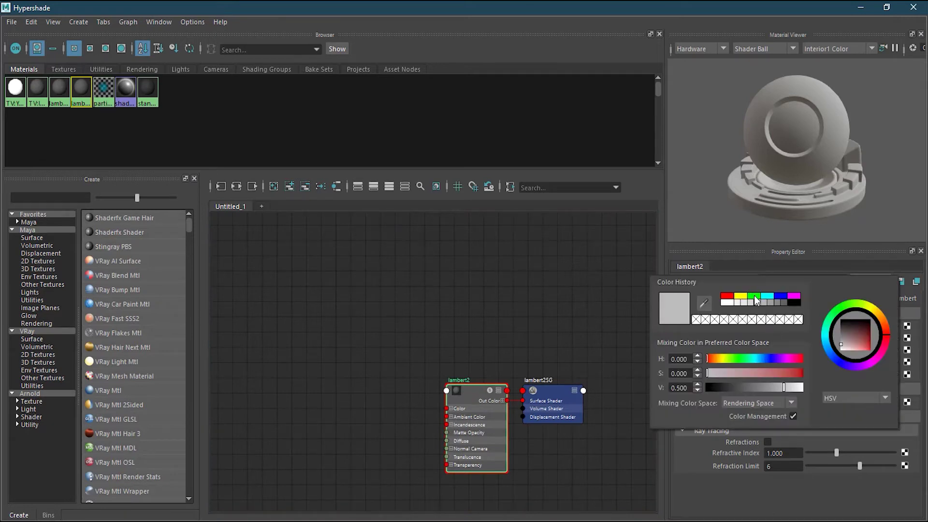
- Create a second lambert material and set its colour to yellow
key("Tab")
type("lambert")
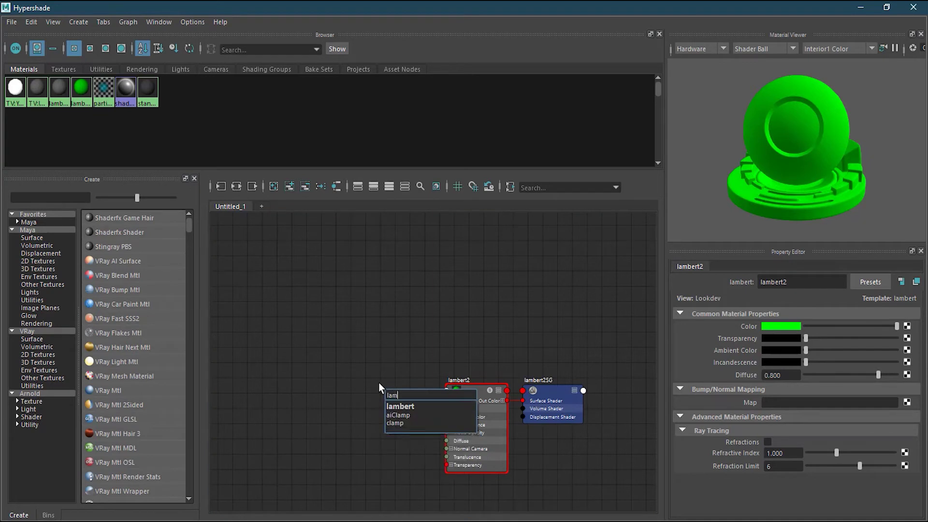
left_click(409, 406)
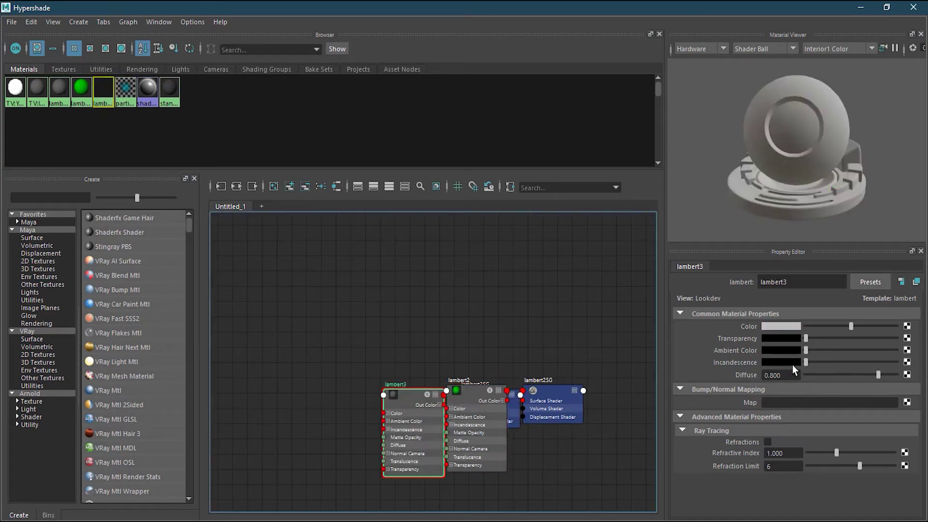
left_click(773, 325)
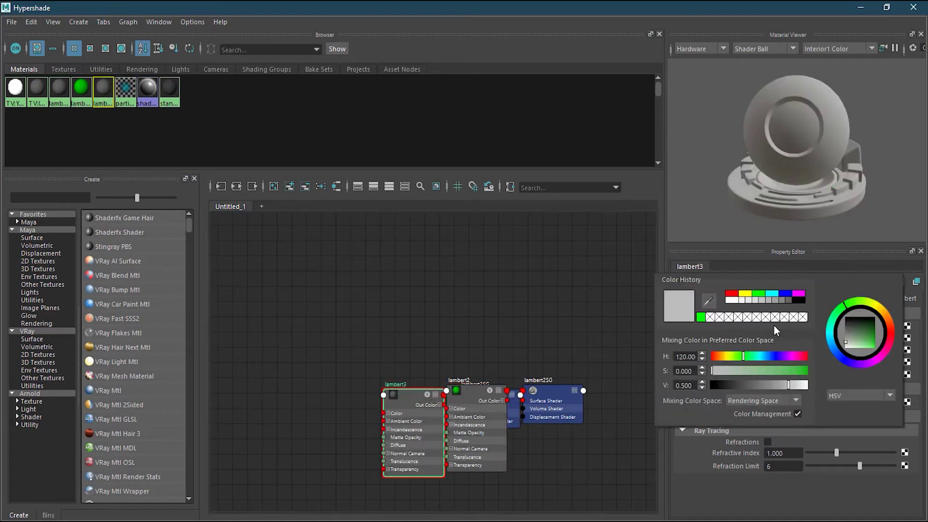
left_click(746, 293)
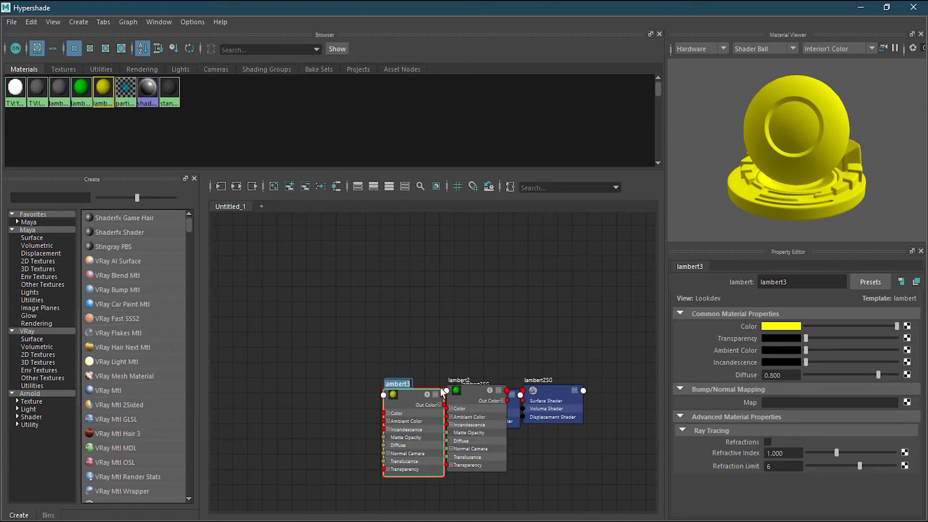
- Rename the yellow lambert material as Back and the green one as Front
type("Back")
key("Return")
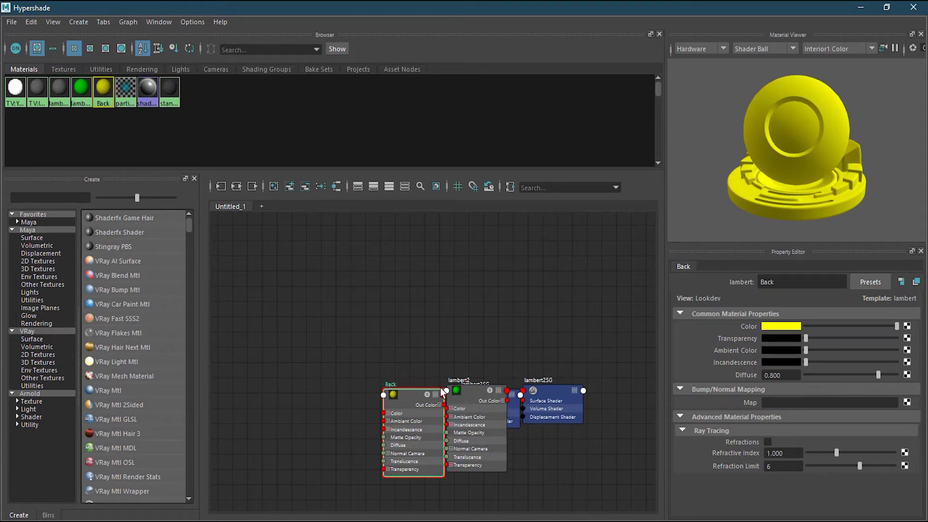
scroll(440, 388, "up", 2)
double_click(465, 377)
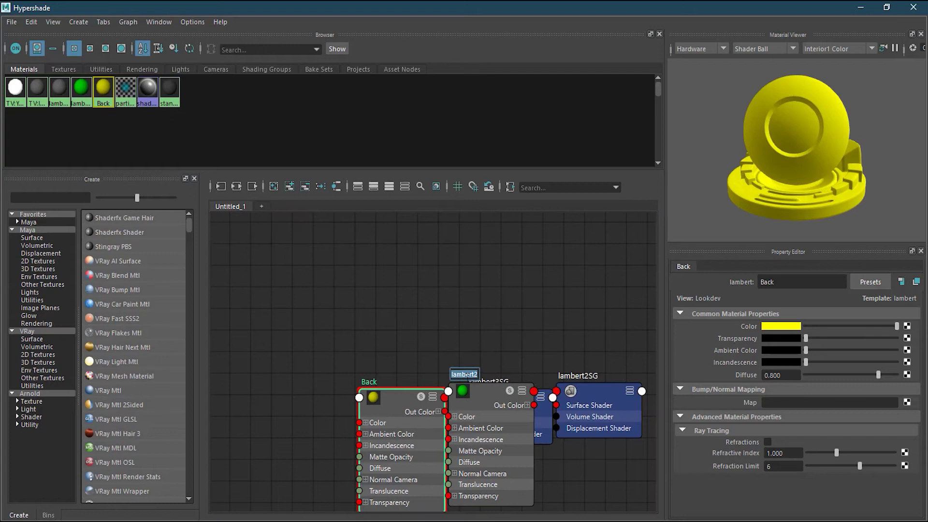
type("Front")
key("Return")
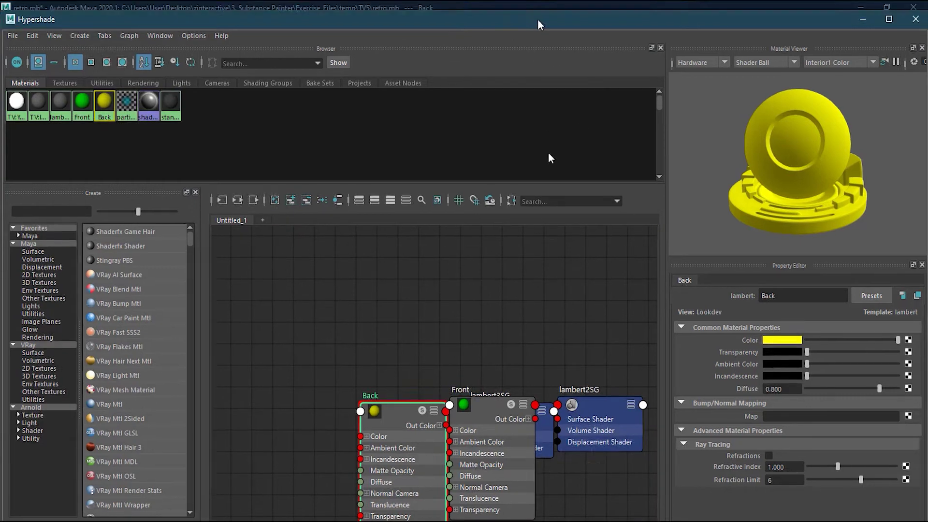
- Select the faces of the TV's front half in a side view and assign them the green Front material
left_click_drag(537, 19, 0, 247)
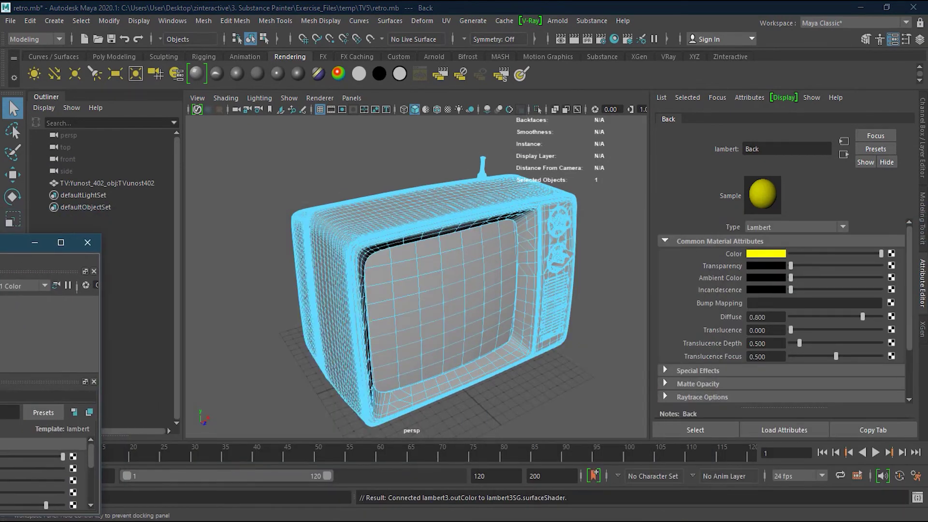
left_click_drag(391, 317, 445, 290, "alt")
left_click(444, 289)
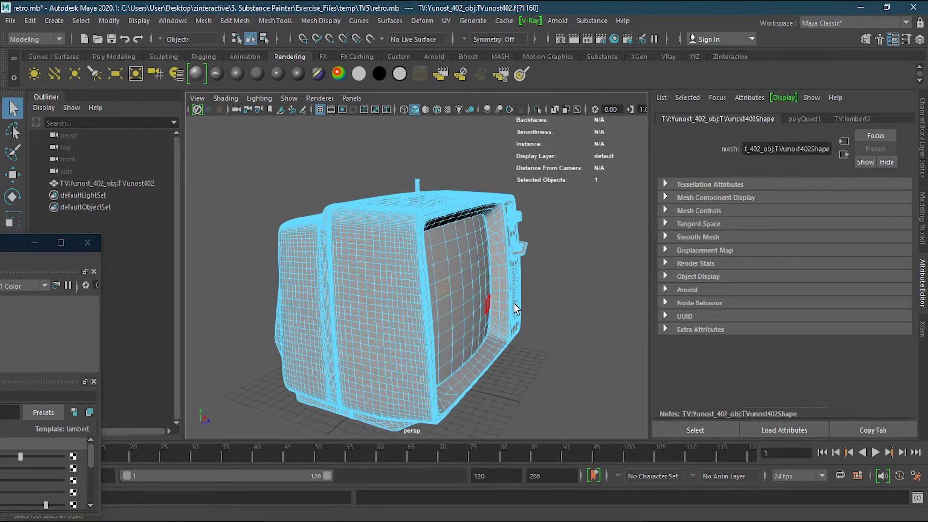
left_click_drag(509, 346, 398, 387, "alt")
left_click_drag(0, 244, 652, 118)
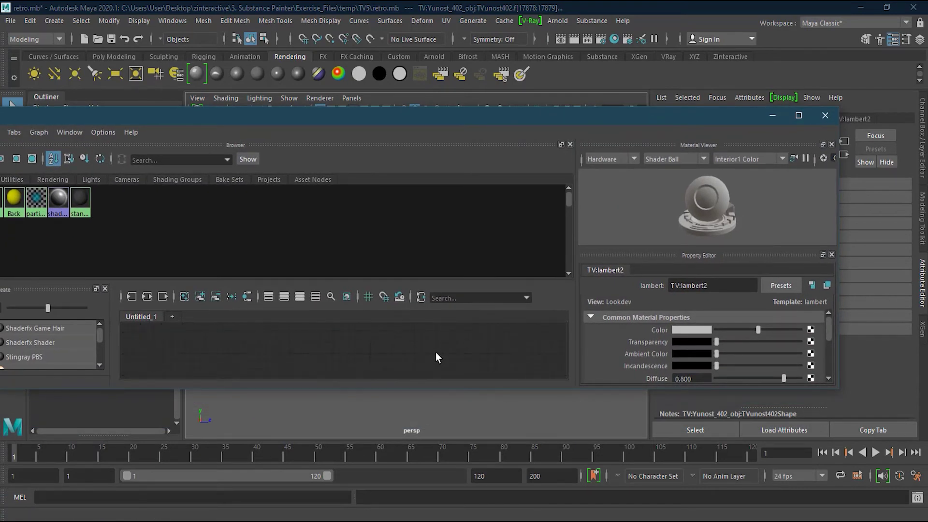
scroll(378, 337, "up", 4)
middle_click_drag(438, 337, 433, 362, "alt")
scroll(401, 330, "up", 6)
right_click_drag(391, 336, 393, 291)
- Assign the yellow Back material to the faces of the TV's rear half, minimize Hypershade and select the whole mesh
left_click_drag(503, 119, 480, 425)
left_click_drag(263, 170, 397, 405)
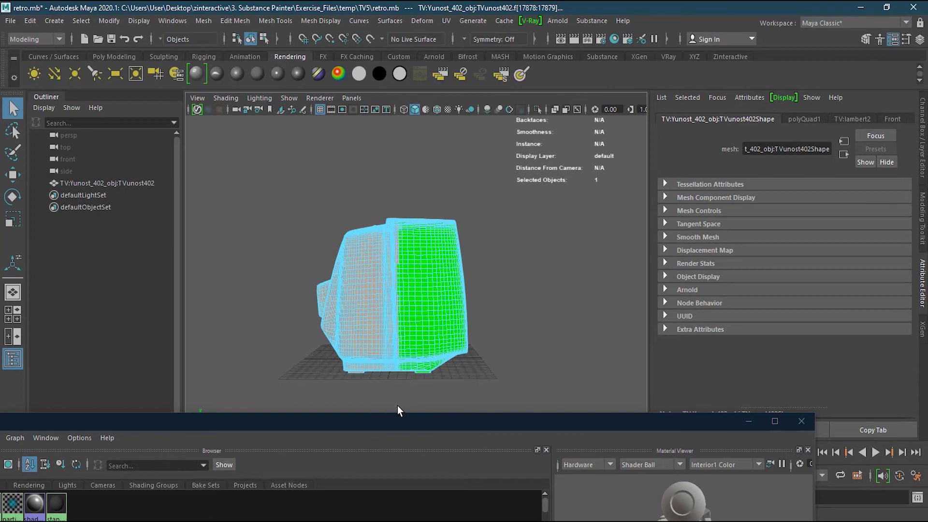
left_click_drag(464, 424, 500, 135)
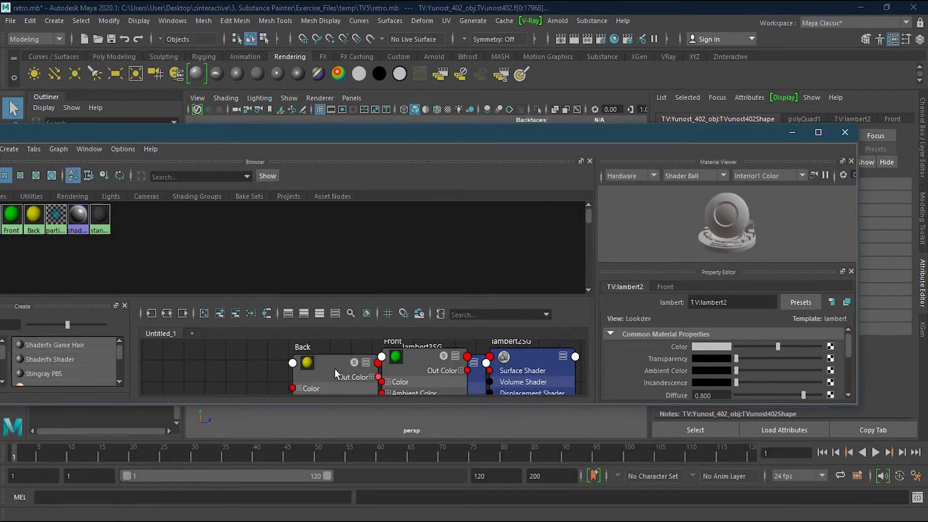
right_click_drag(325, 360, 328, 294)
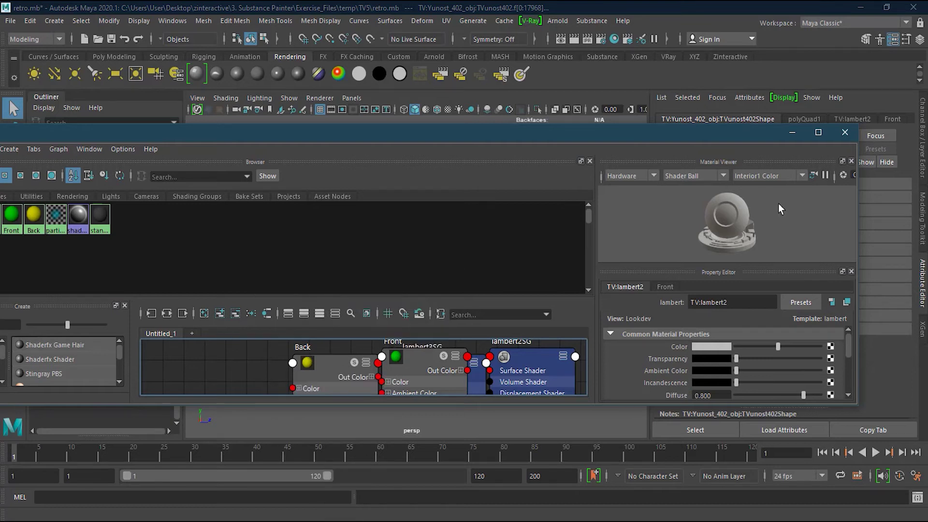
left_click(791, 132)
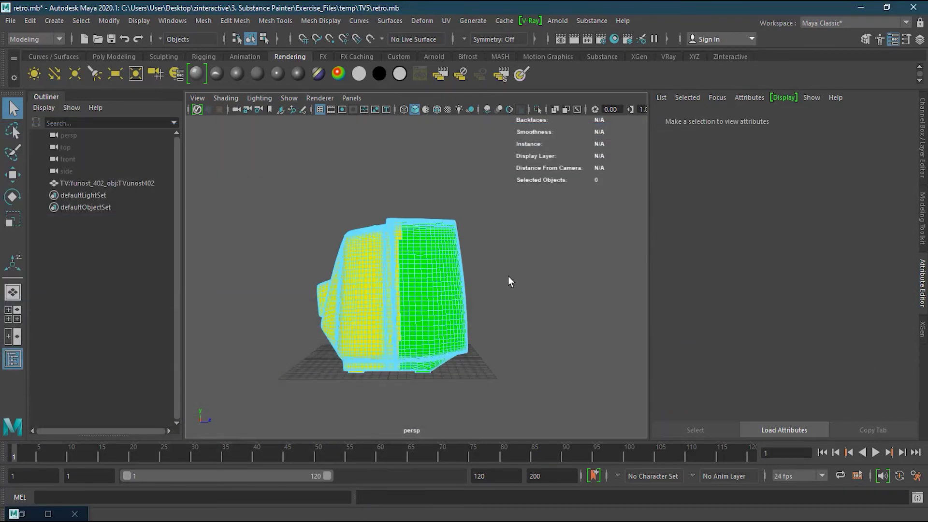
right_click_drag(439, 273, 471, 203)
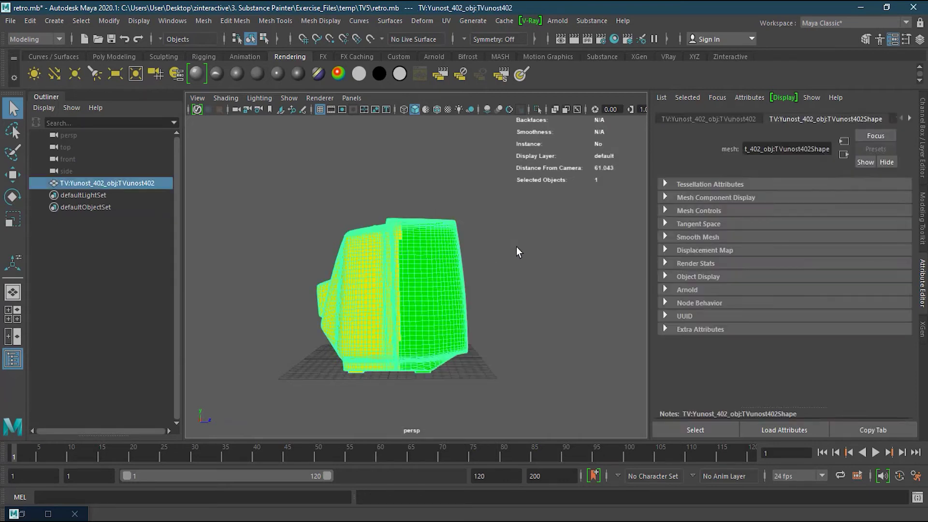
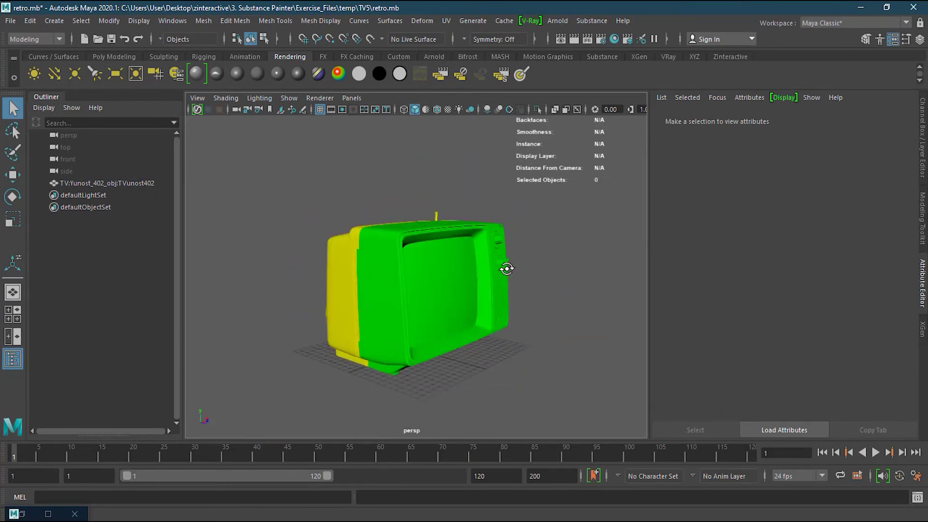
- Switch to Substance Painter to examine MeetMat's texture set list beside its ID colours, and return to the TV model in Maya
right_click_drag(415, 269, 478, 281, "alt")
left_click_drag(501, 289, 429, 321, "alt")
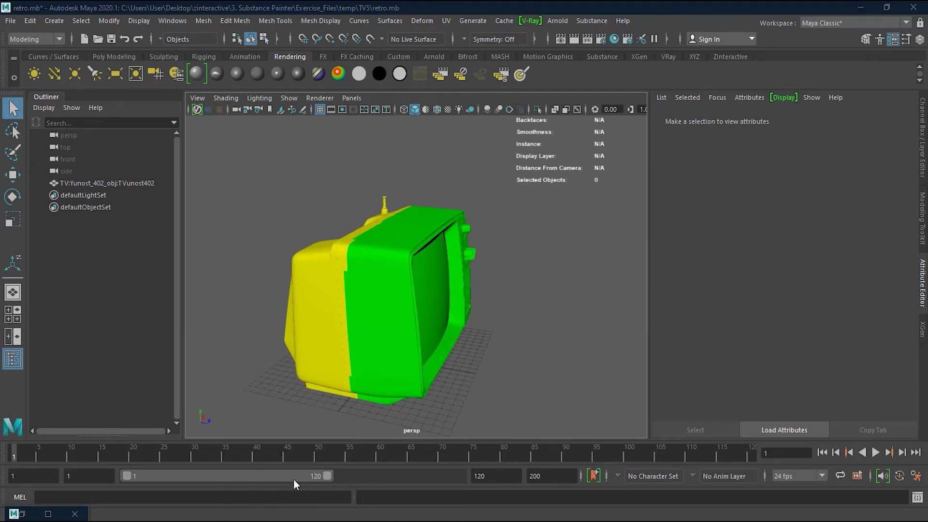
left_click(291, 515)
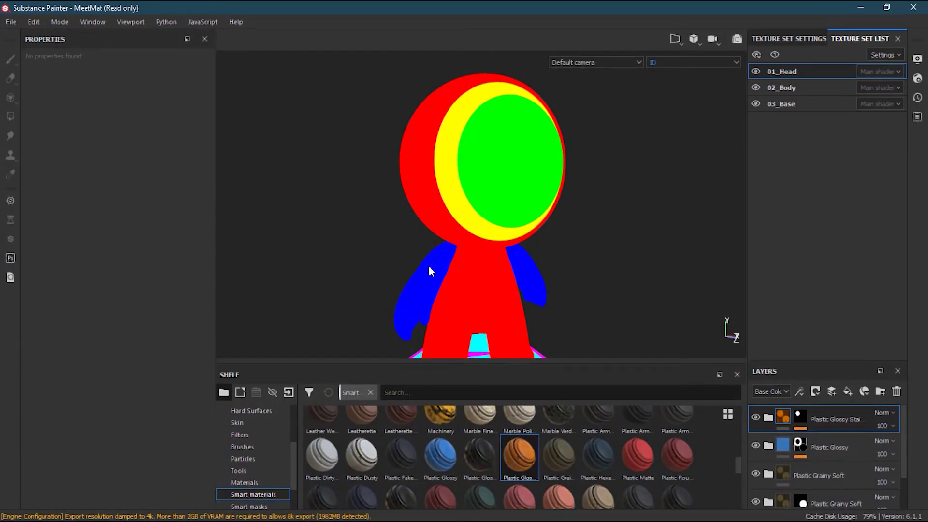
left_click(789, 73)
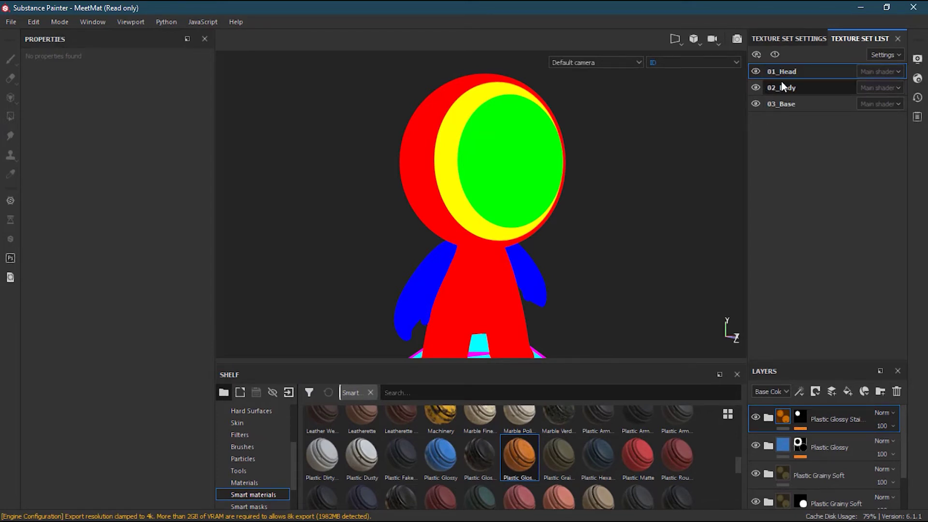
left_click(857, 7)
- Select the TV mesh and switch it to face selection with its screen in view
mouse_move(425, 316)
left_mouse_down("alt")
mouse_move(458, 325)
mouse_move(412, 327)
left_mouse_up("alt")
left_click(413, 314)
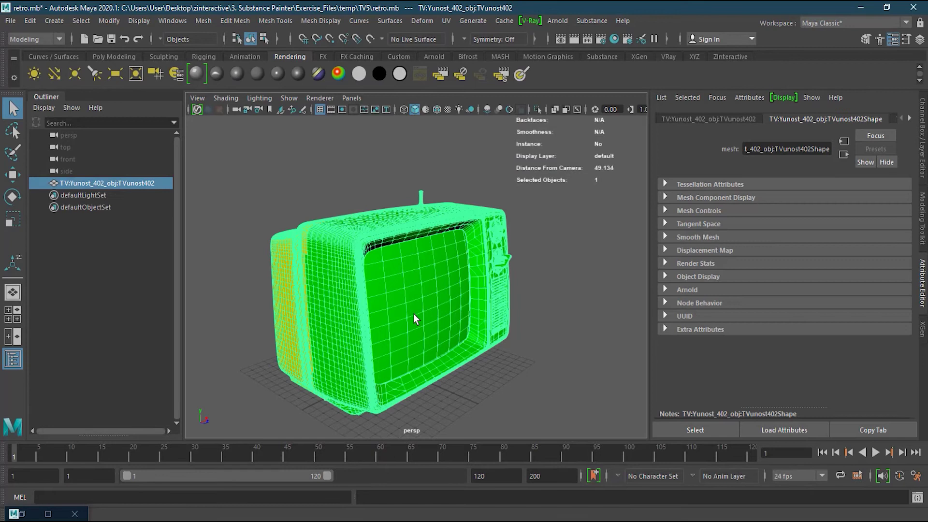
left_click_drag(482, 377, 458, 377, "alt")
right_click_drag(396, 325, 425, 318, "alt")
left_click_drag(432, 331, 414, 325, "alt")
right_click_drag(414, 325, 404, 246, "alt")
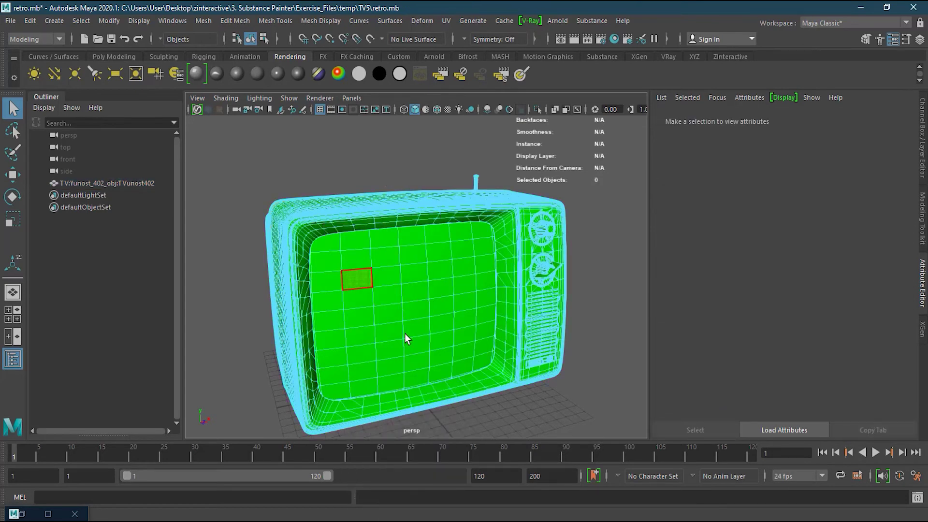
- Select all faces of the TV's screen and apply a red vertex colour to them
left_click(418, 313)
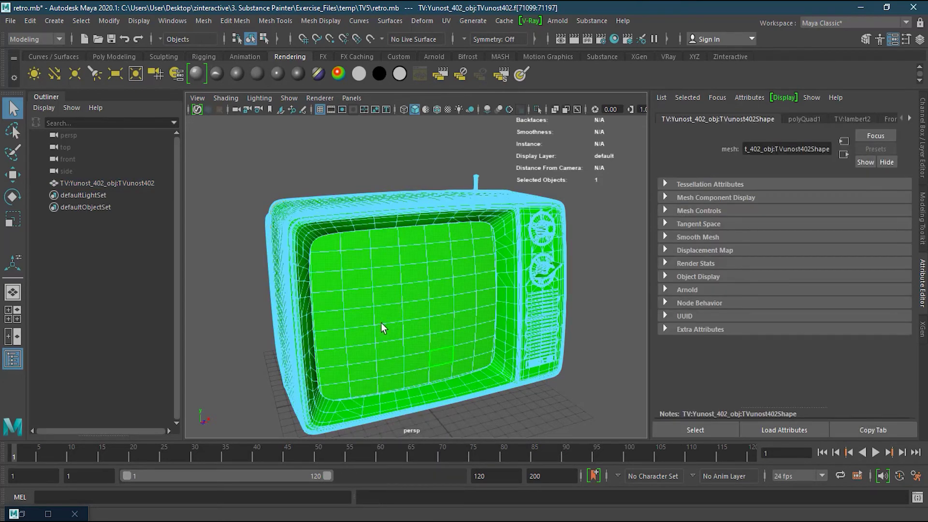
left_click(417, 311)
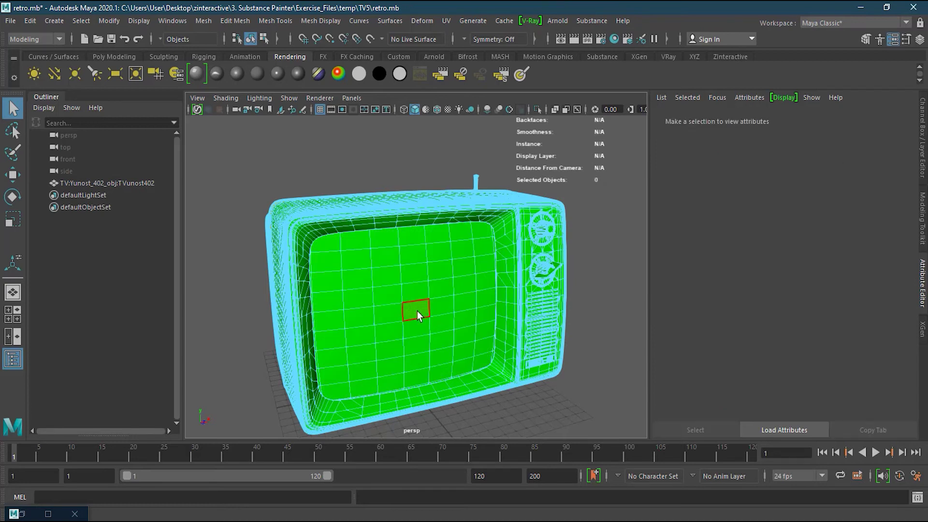
key("shift+period")
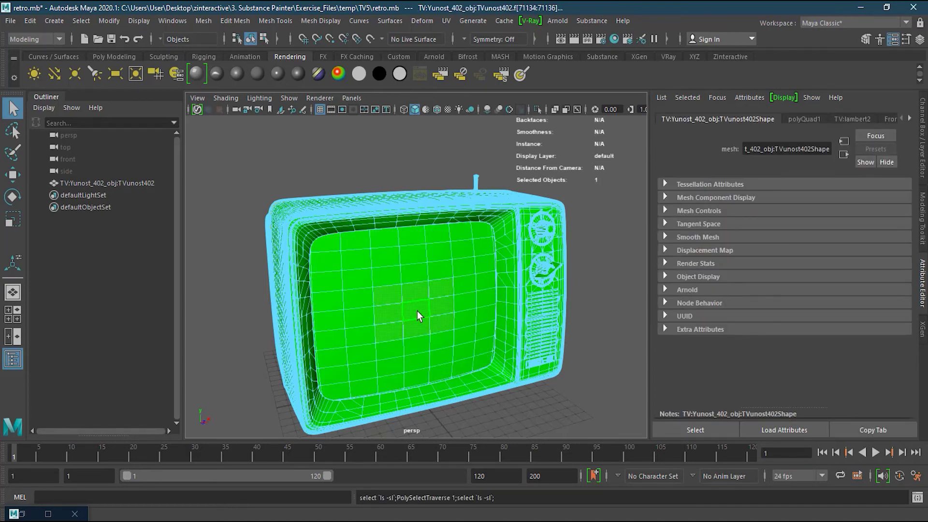
key("shift+period")
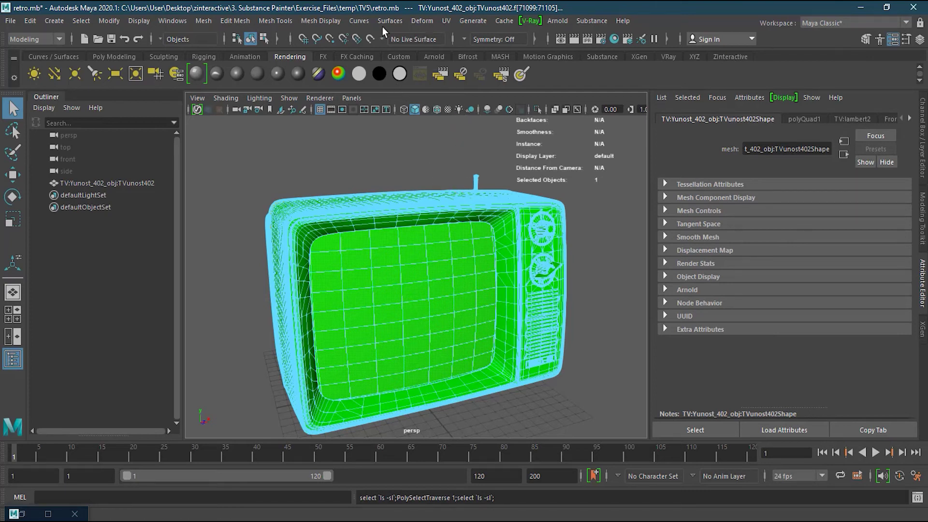
left_click(330, 21)
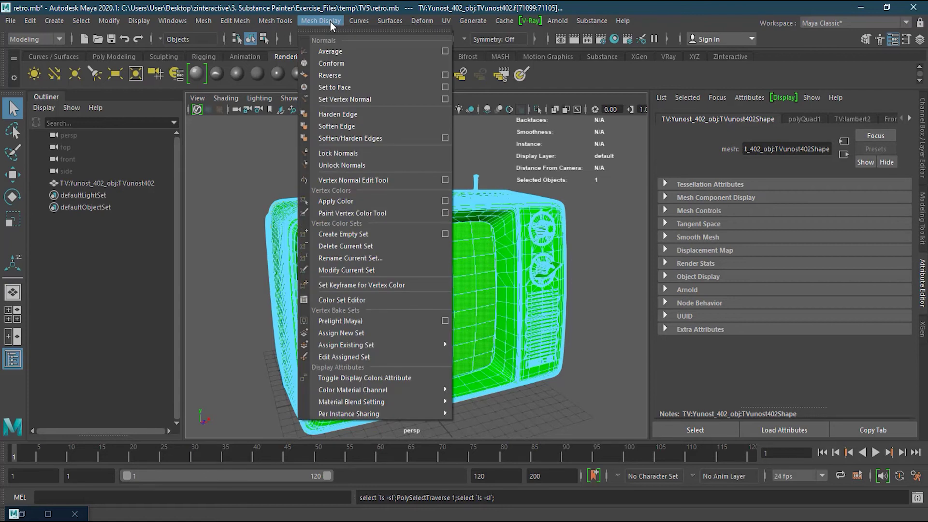
left_click(445, 201)
left_click_drag(507, 92, 594, 100)
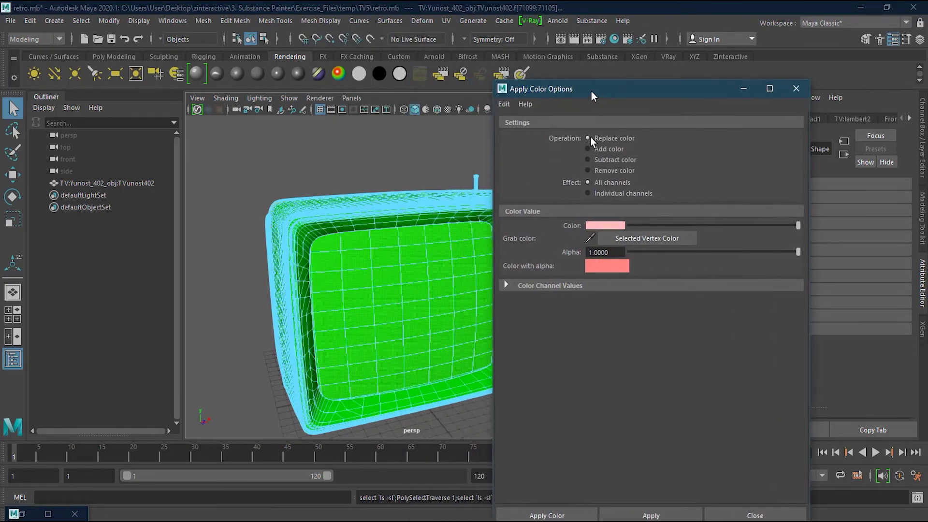
left_click(604, 227)
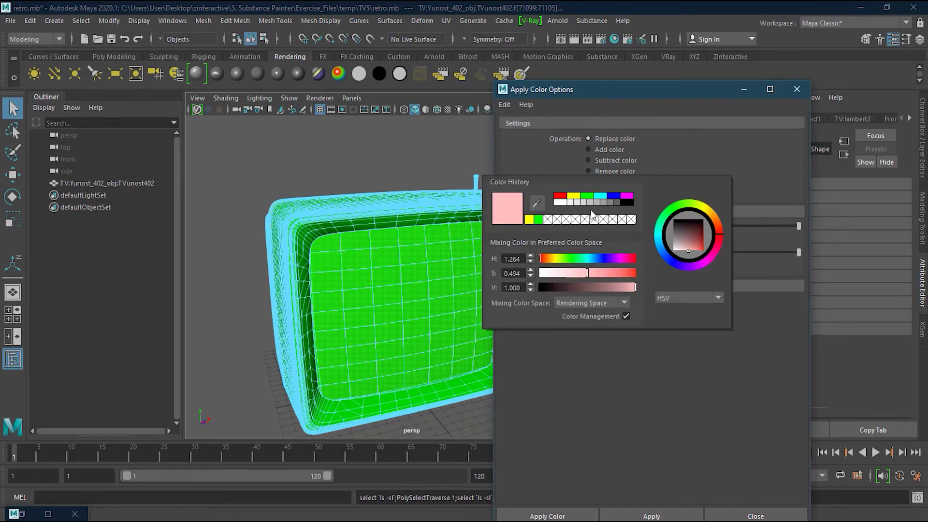
left_click(560, 196)
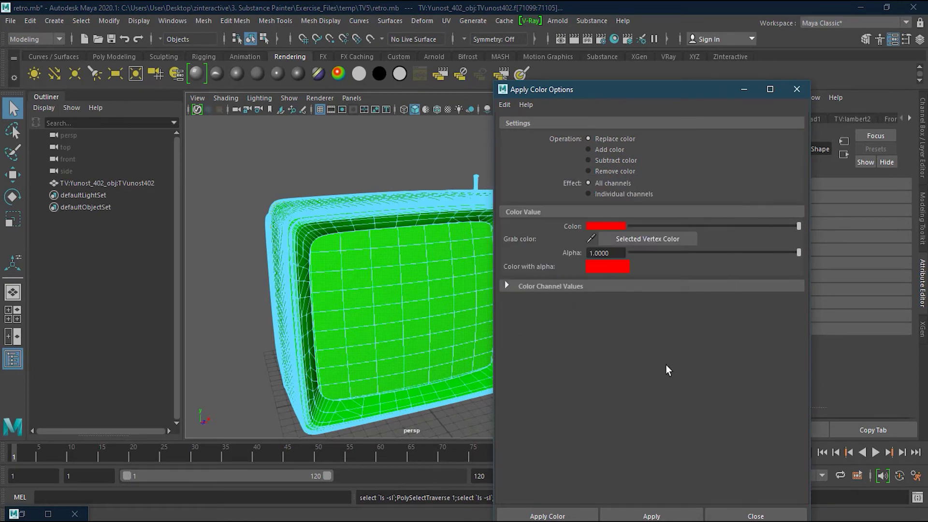
left_click(648, 516)
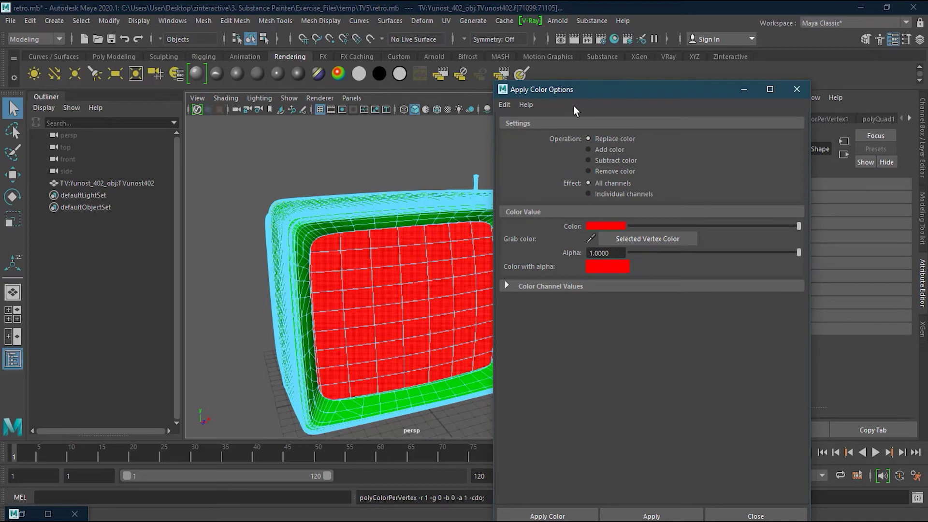
- Move the Apply Color Options window aside and select face loops of the recessed bezel above the screen
left_click_drag(572, 83, 654, 79)
left_click_drag(283, 211, 267, 199, "alt")
middle_click_drag(535, 305, 448, 296, "alt")
left_click_drag(450, 297, 426, 278, "alt")
right_click_drag(425, 278, 531, 250, "alt")
middle_click_drag(497, 264, 392, 271, "alt")
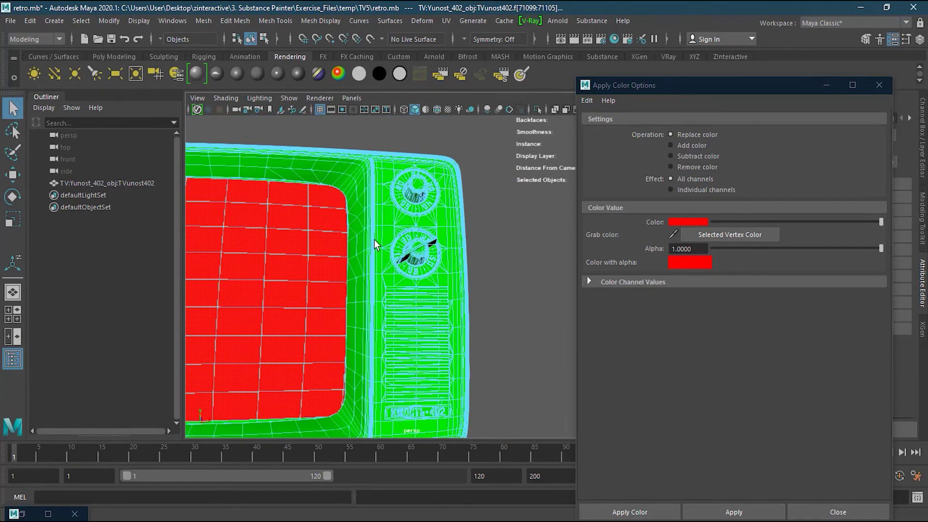
left_click(340, 167)
double_click(323, 164)
left_click(338, 169)
double_click(319, 164, "shift")
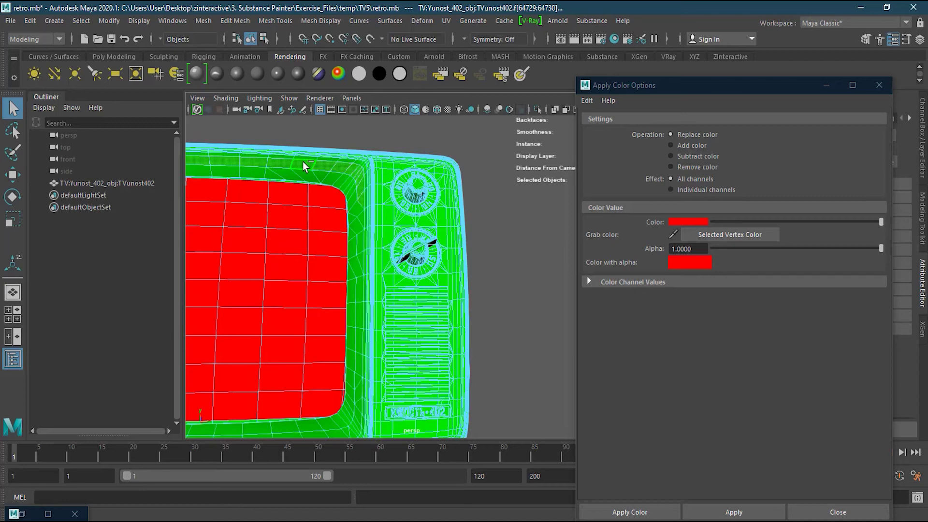
- Extend the face selection over the whole bezel around the screen, apply a blue vertex colour and clear the selection
left_click_drag(376, 203, 424, 218, "alt")
right_click_drag(425, 217, 485, 190, "alt")
left_click(354, 188)
double_click(356, 202, "shift")
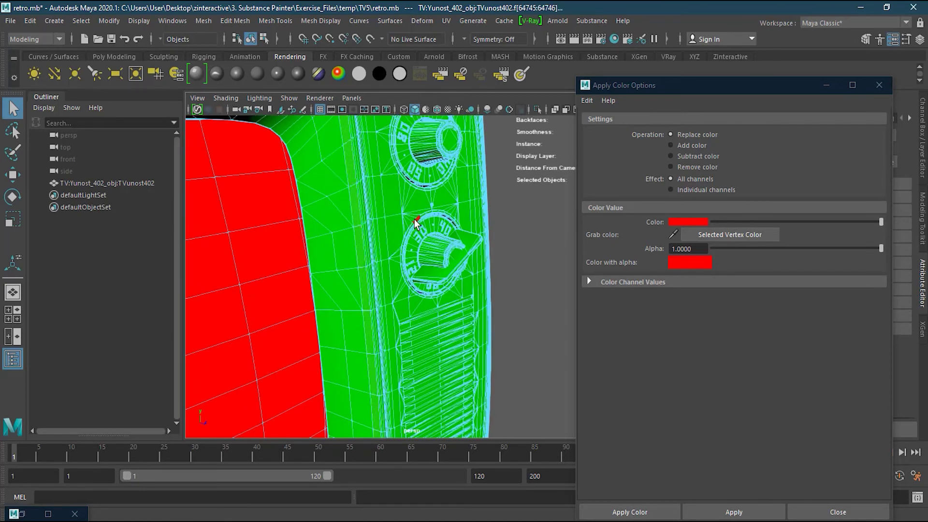
key("shift+period")
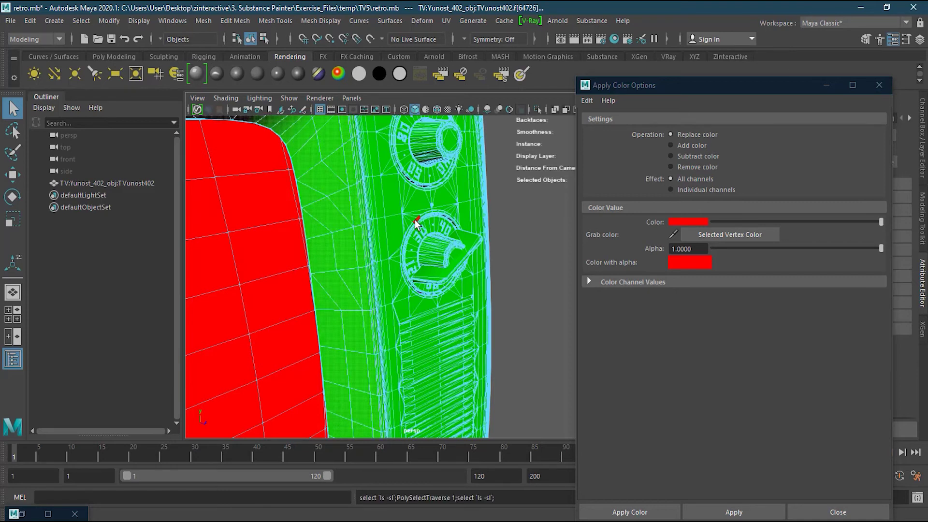
left_click(687, 222)
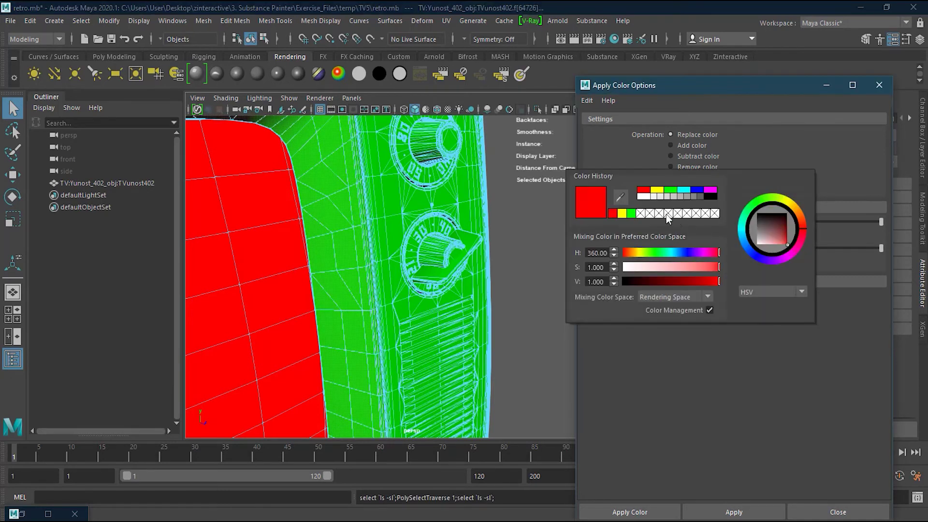
left_click(698, 189)
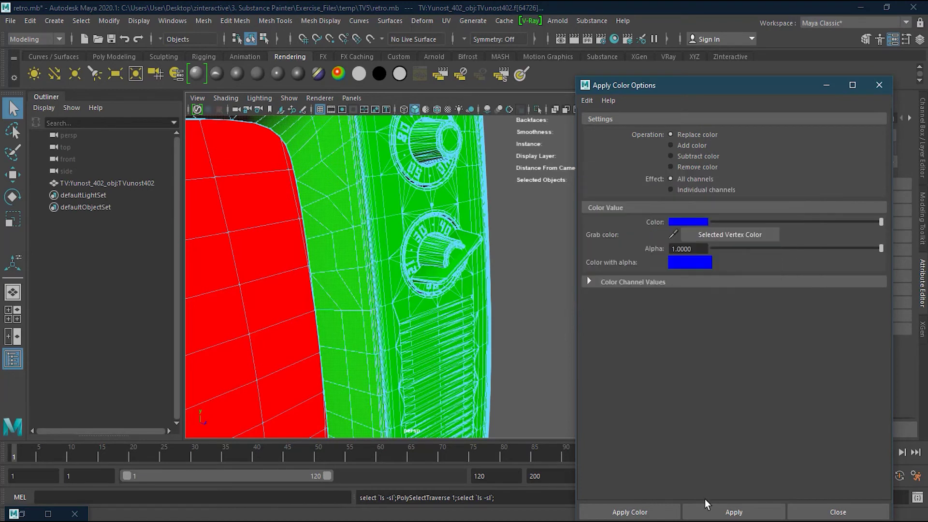
left_click(733, 512)
scroll(427, 264, "down", 8)
left_click_drag(428, 264, 367, 284, "alt")
middle_click_drag(355, 377, 404, 377, "alt")
left_click(405, 390)
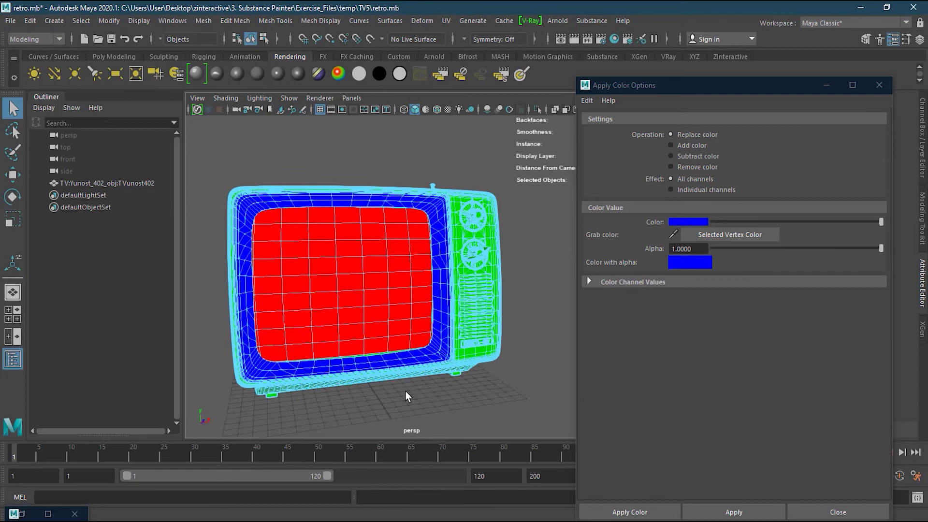
- Select the faces of the lettered label plate on the TV's back and apply the blue vertex colour
left_click_drag(382, 315, 429, 313, "alt")
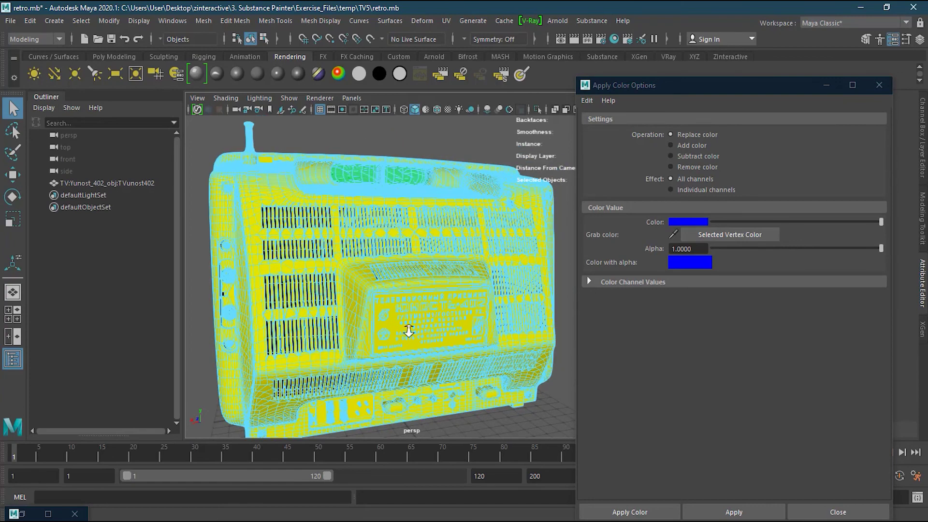
scroll(399, 330, "up", 5)
left_click(372, 363)
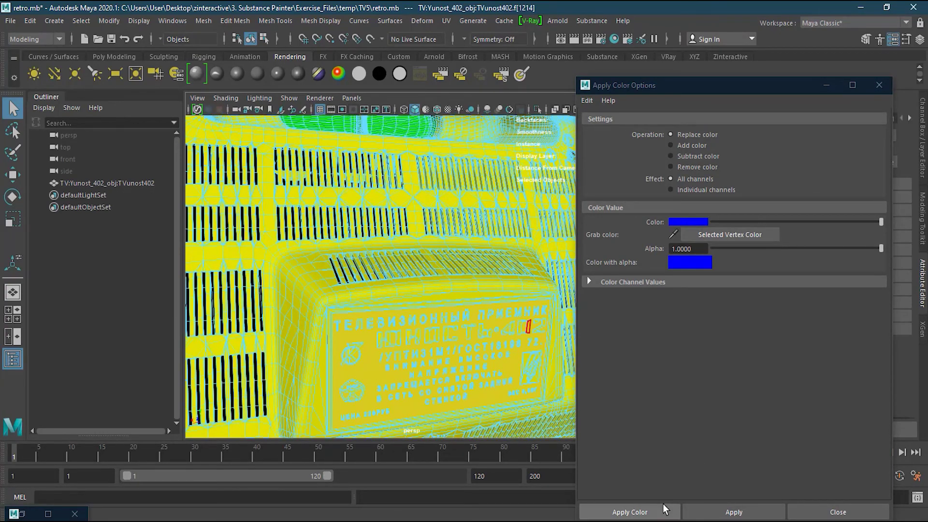
left_click(697, 511)
left_click(725, 514)
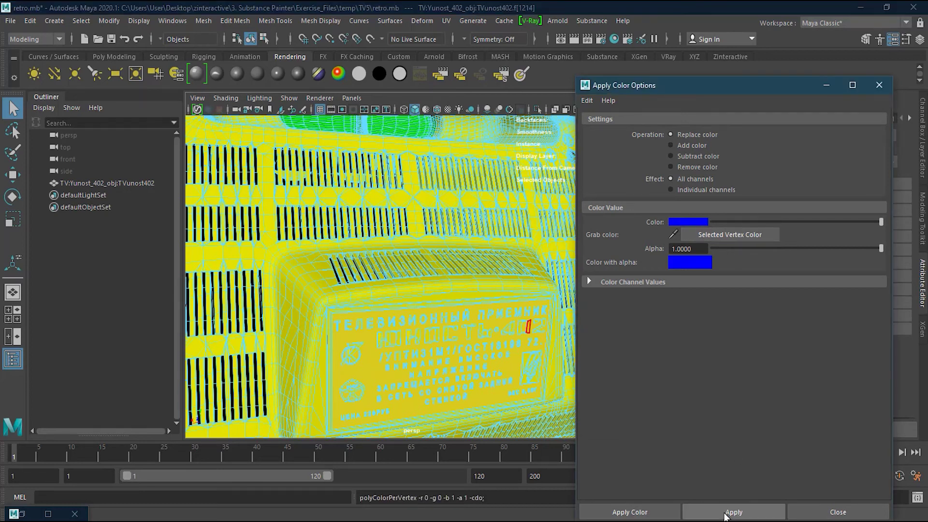
- Select the faces of the strip numbered 1 to 5 in the recess at the TV's rear, growing the selection to cover it
scroll(495, 300, "down", 5)
left_click_drag(440, 317, 367, 339, "alt")
middle_click_drag(368, 339, 424, 295, "alt")
left_click_drag(424, 296, 414, 281, "alt")
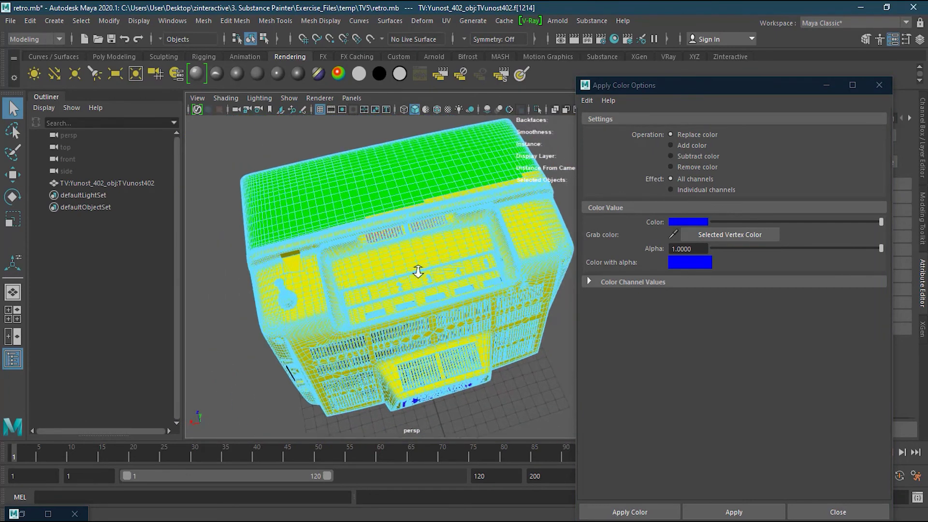
scroll(414, 280, "up", 10)
left_click(418, 289)
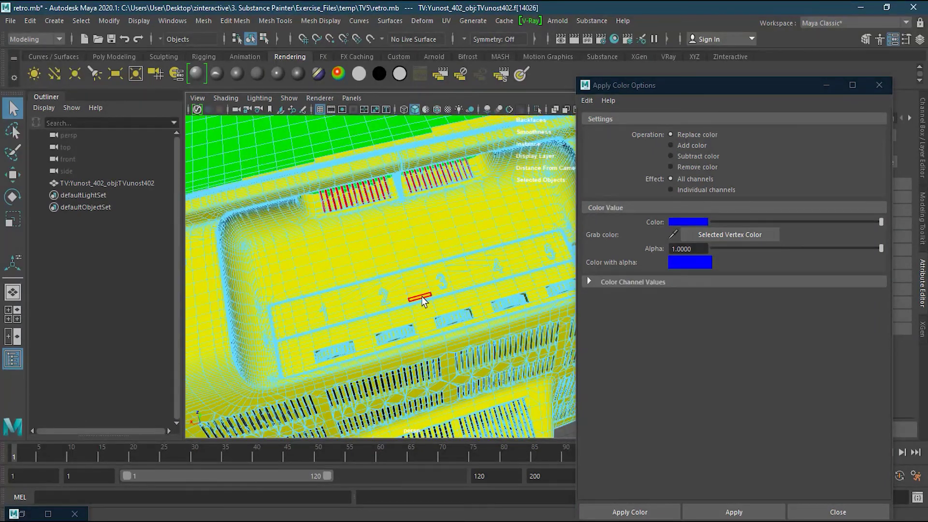
left_click(421, 296)
key("shift+period")
key("shift+period")
key("shift+period")
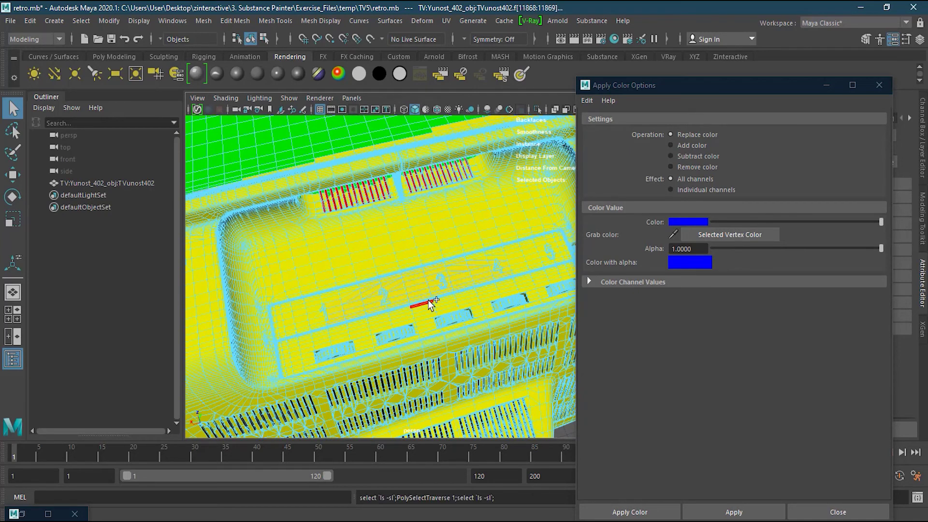
key("shift+period")
key("shift+period")
key("shift+period")
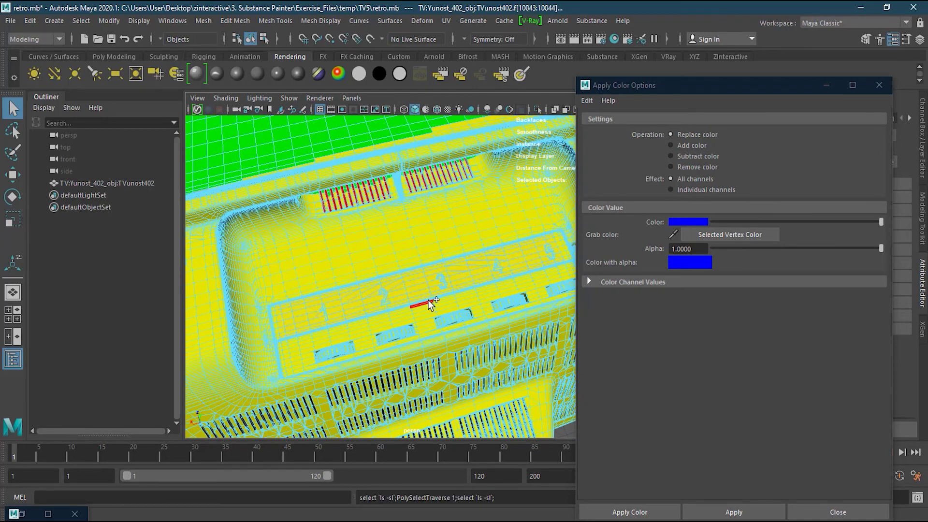
key("shift+period")
key("shift+period")
- Apply a magenta vertex colour to the selected numbered strip and close the Apply Color Options
left_click(680, 222)
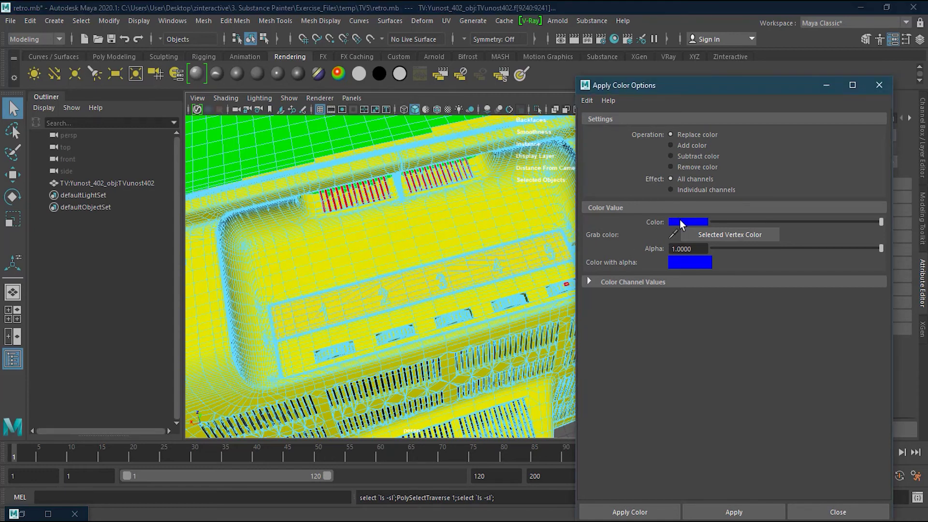
left_click(679, 221)
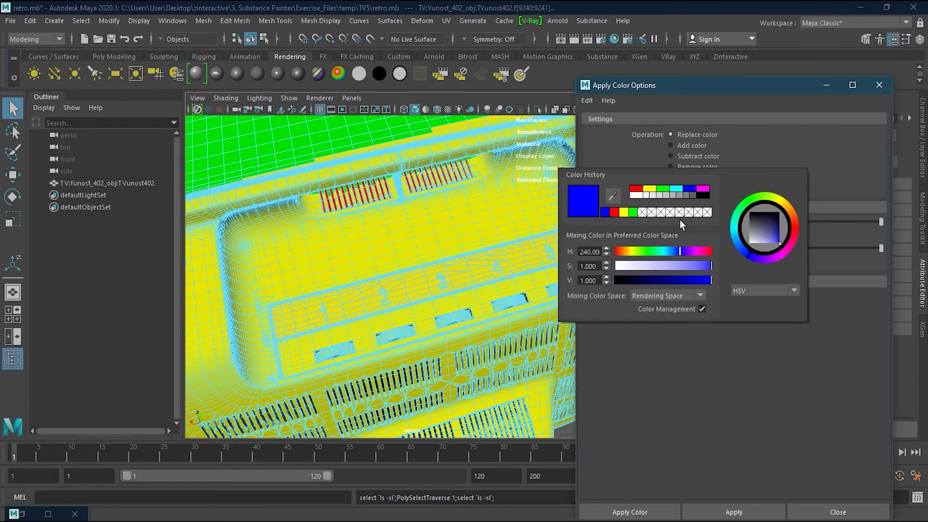
left_click(703, 188)
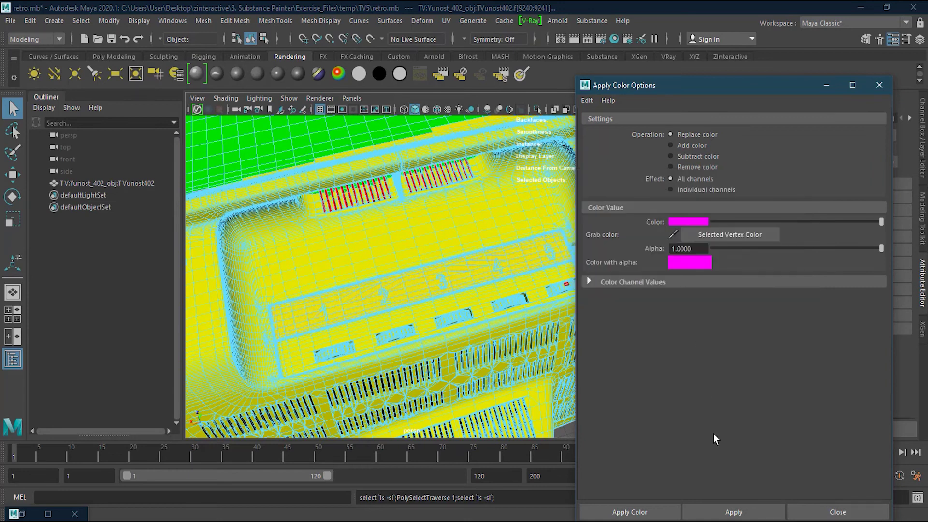
left_click(734, 511)
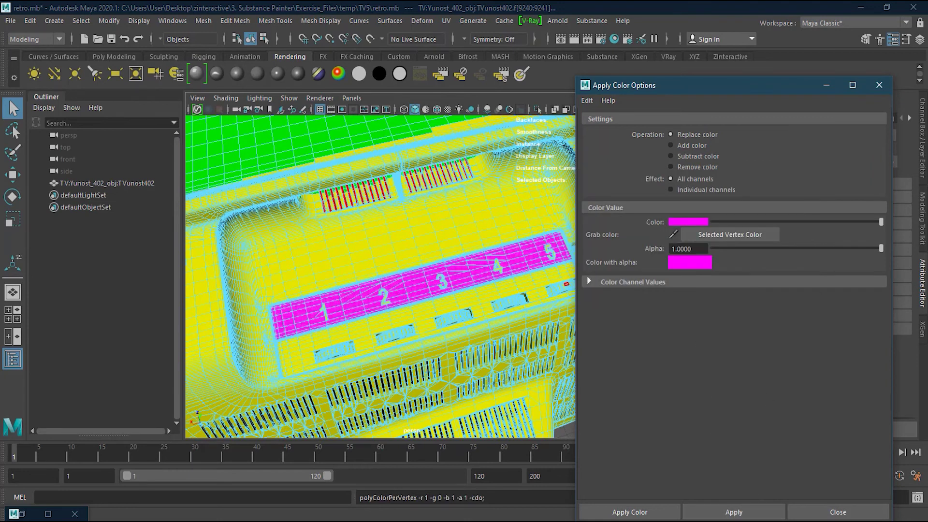
left_click(878, 84)
- Return the TV mesh to object mode, deselect it and inspect the coloured areas from the front
right_click(529, 214)
right_click_drag(527, 214, 567, 200)
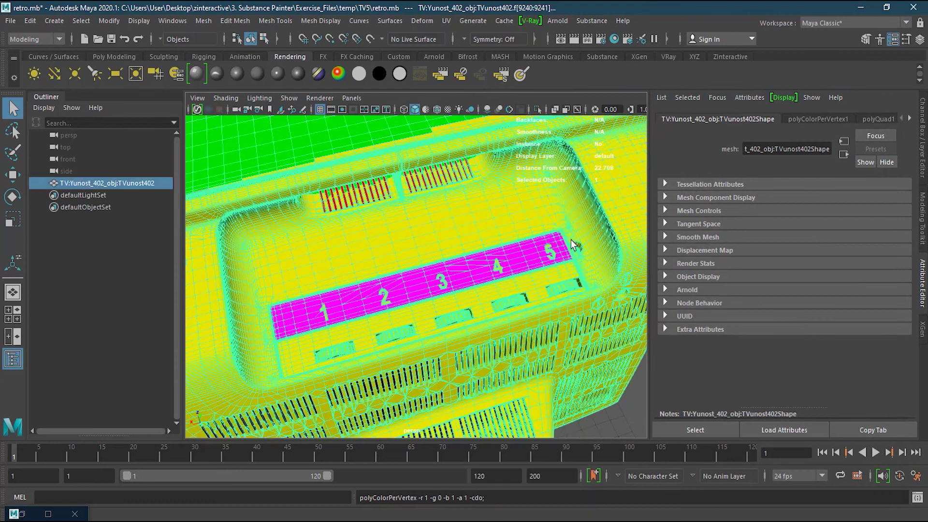
left_click(610, 418)
right_click_drag(551, 280, 357, 299, "alt")
left_click_drag(358, 298, 370, 281, "alt")
scroll(469, 291, "up", 4)
left_click_drag(439, 274, 412, 292, "alt")
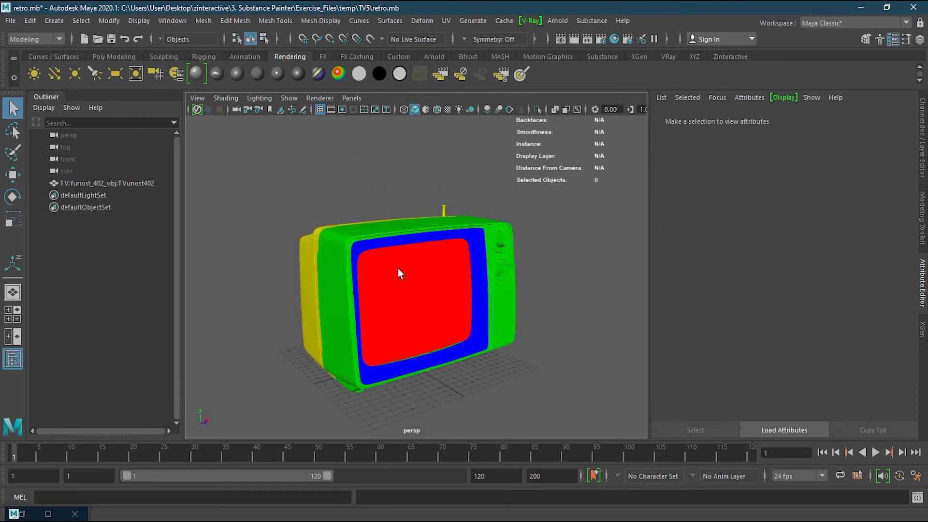
- Try to export the selection as an FBX file named temp_TV in the Exercise_Files folder
left_click(14, 21)
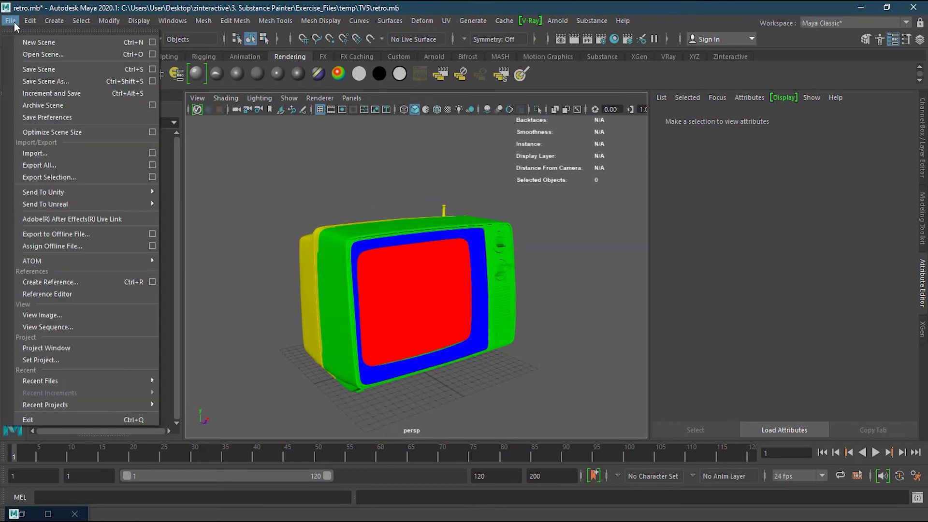
left_click(80, 173)
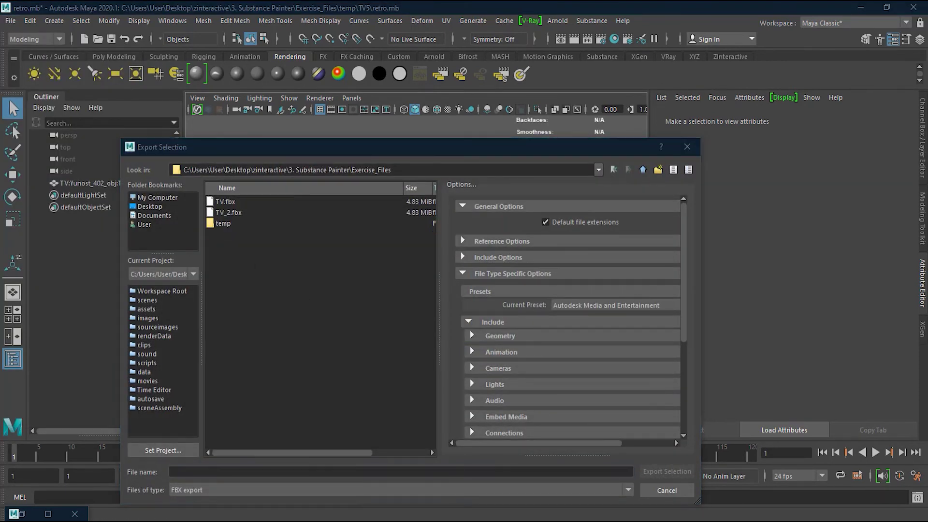
left_click(298, 472)
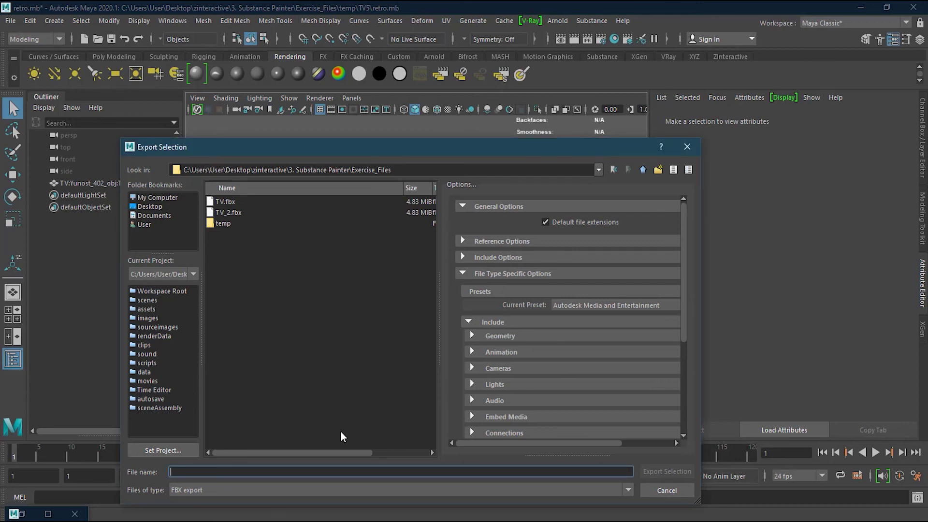
type("temp_TV")
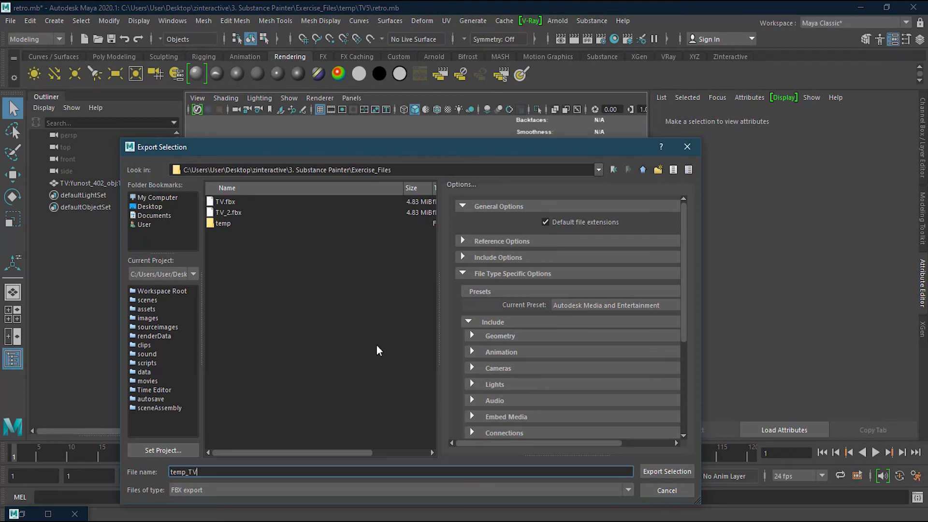
left_click(664, 474)
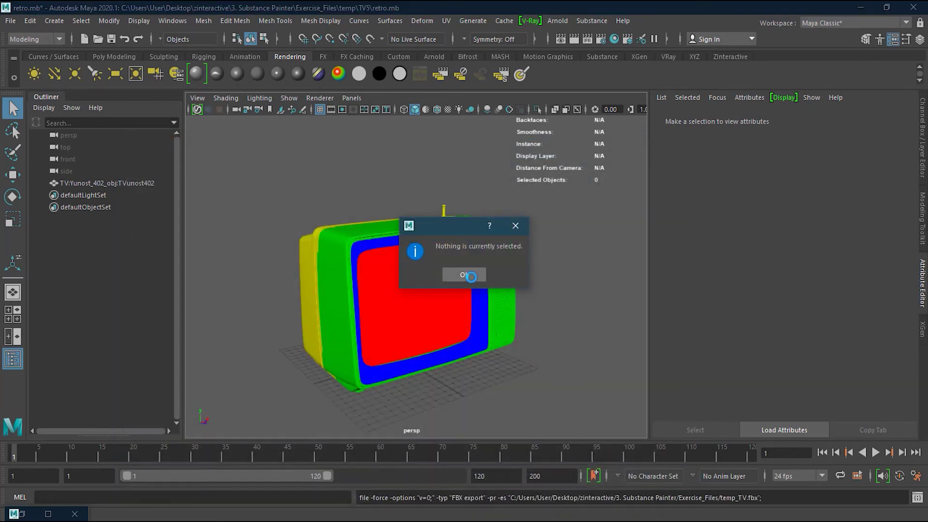
left_click(471, 276)
- Select the whole TV mesh, export the entire scene as FBX file temp_TV in the Exercise_Files folder, and deselect the mesh
left_click_drag(277, 181, 560, 410)
left_click(11, 21)
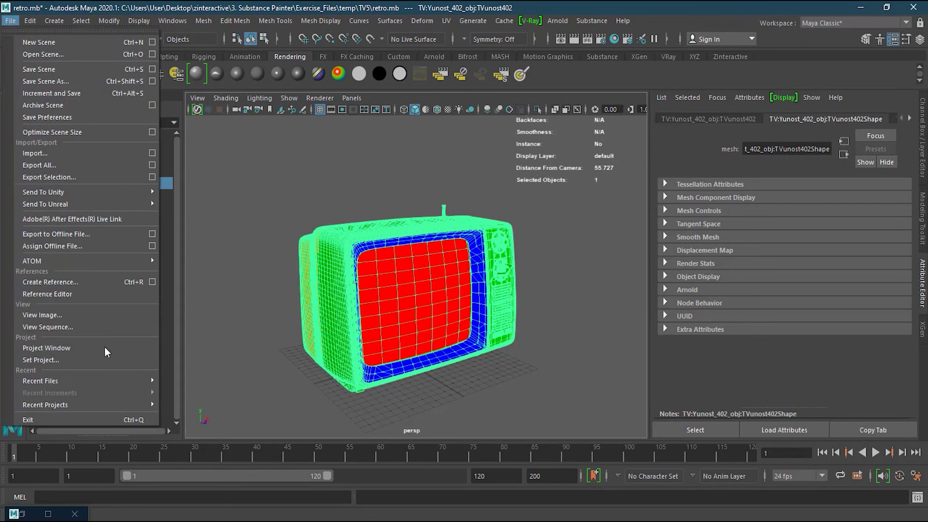
left_click(58, 165)
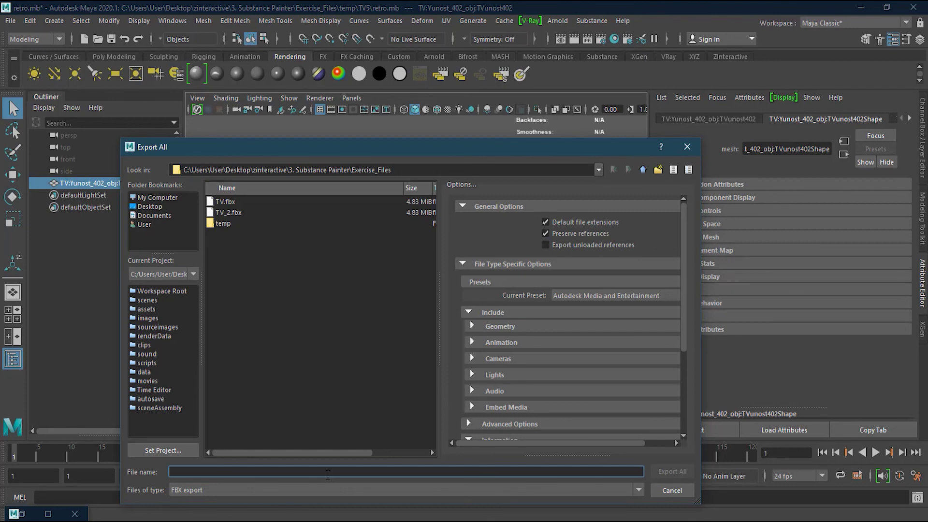
type("temp_TV")
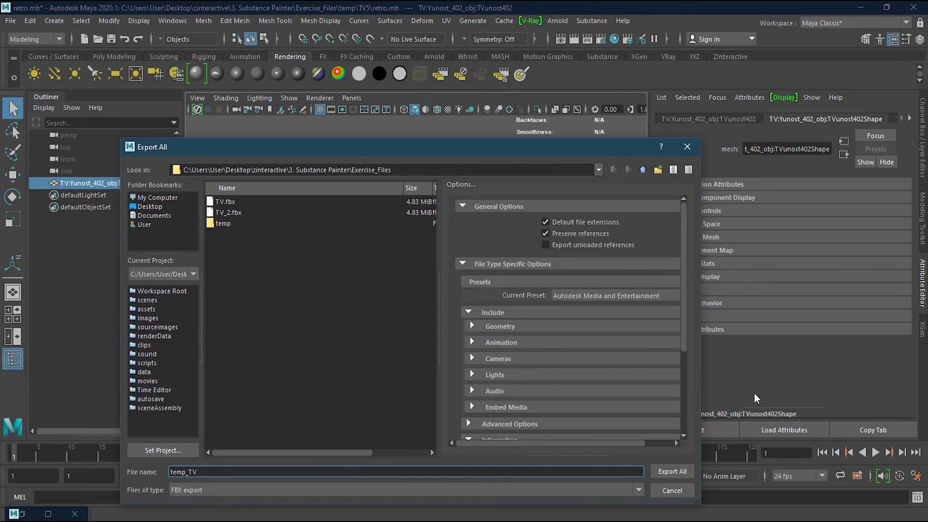
left_click(668, 471)
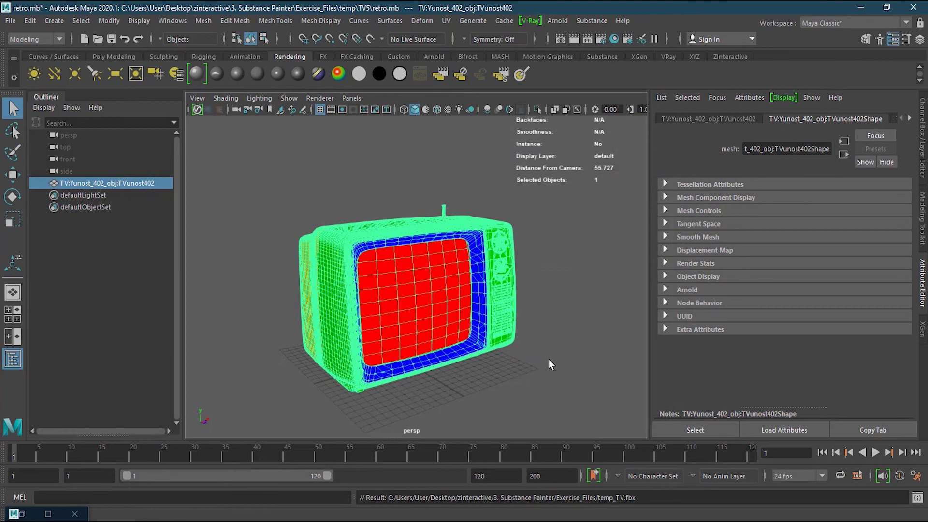
left_click(555, 353)
scroll(441, 290, "up", 3)
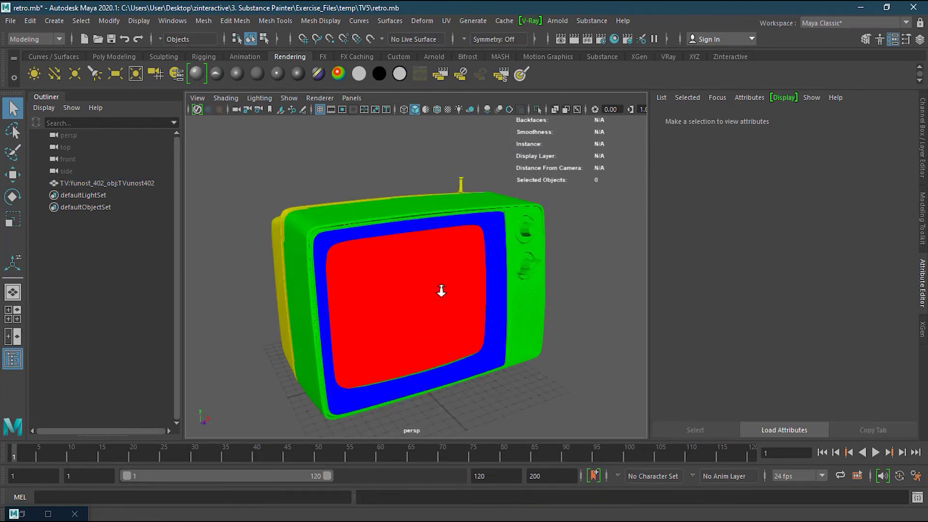